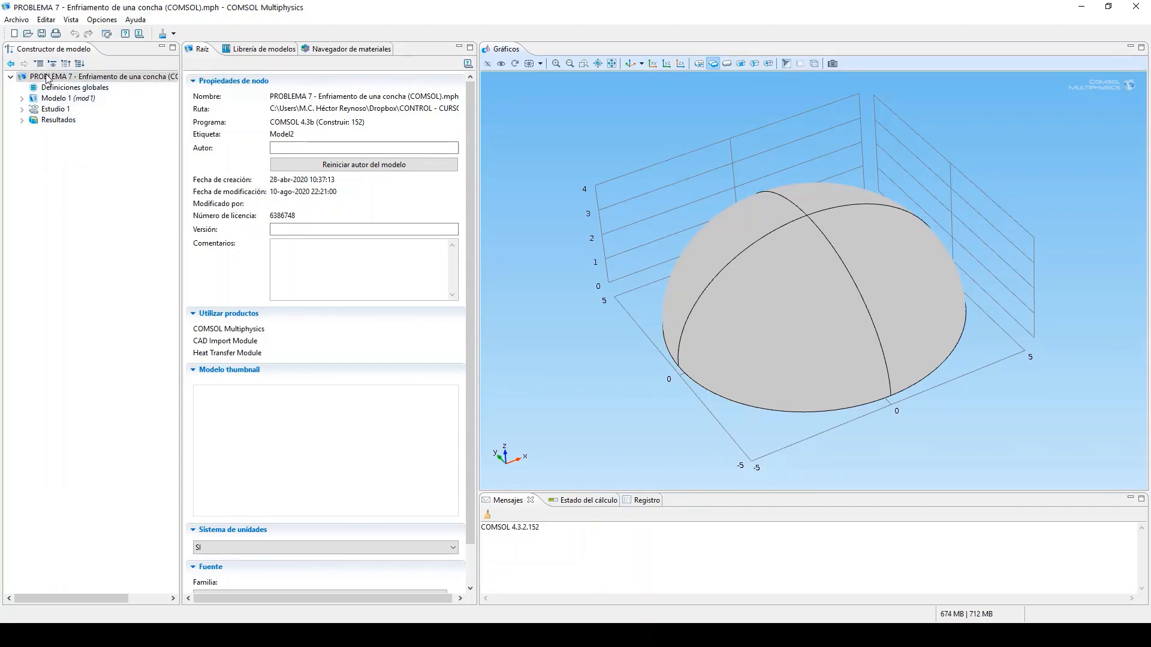
Expand the whole model tree, collapse the Vista 1 and Definiciones branches, and check the units of Geometría 1.
{"action": "left_click", "coordinate": [80, 64]}
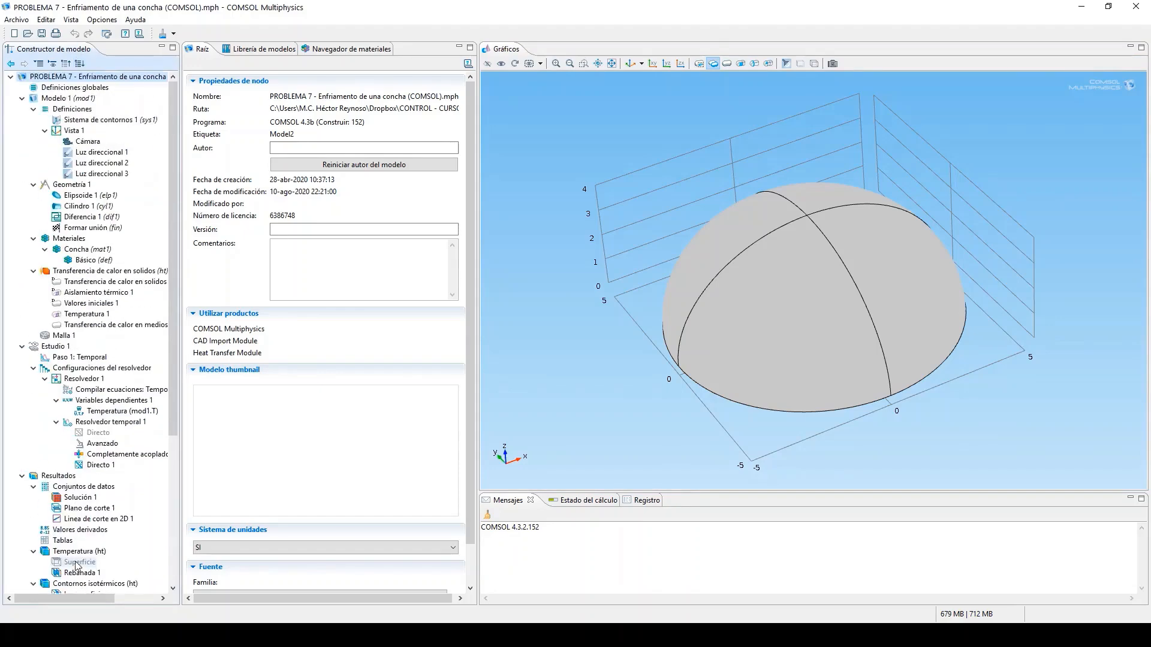
{"action": "left_click", "coordinate": [44, 131]}
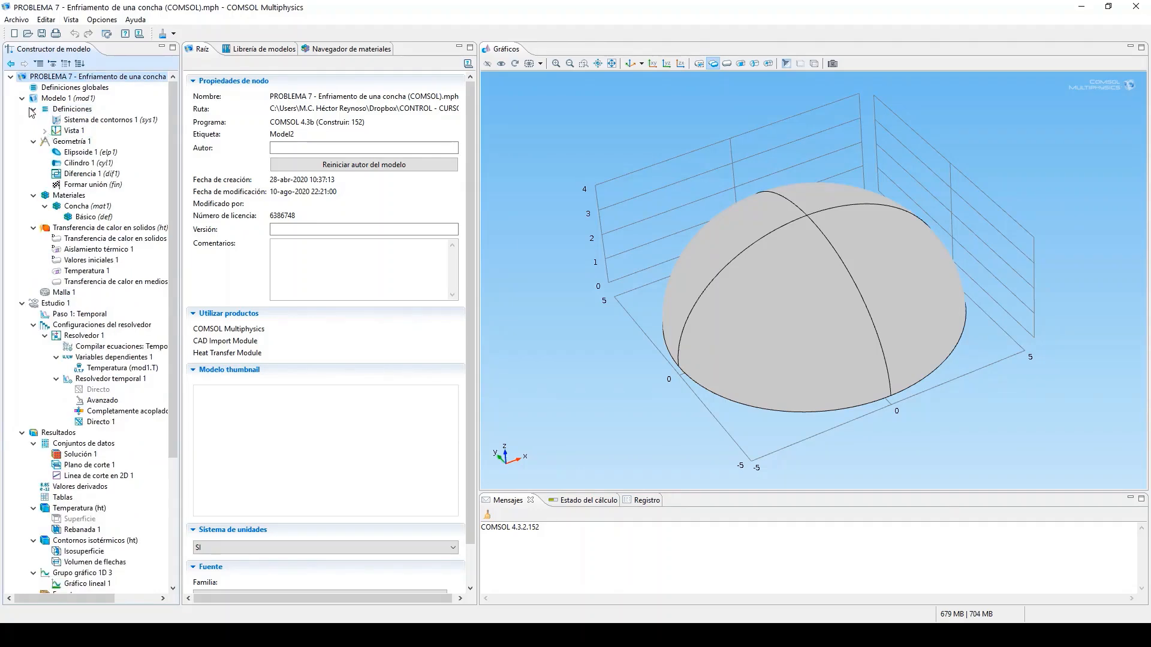
{"action": "left_click", "coordinate": [34, 110]}
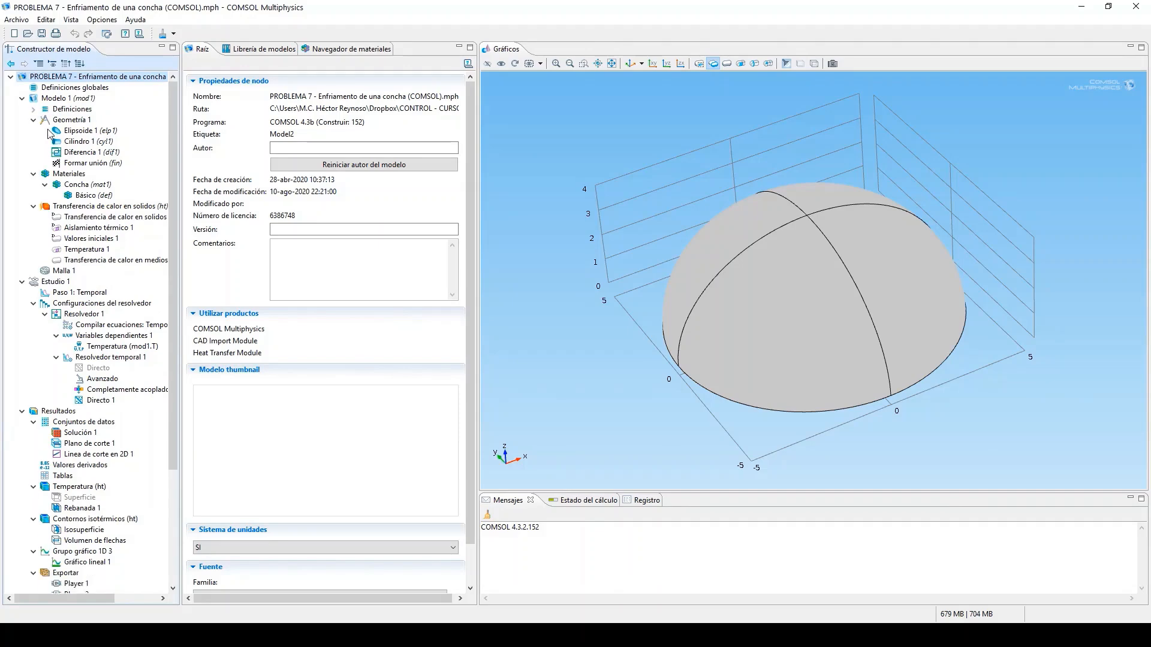
{"action": "left_click", "coordinate": [69, 121]}
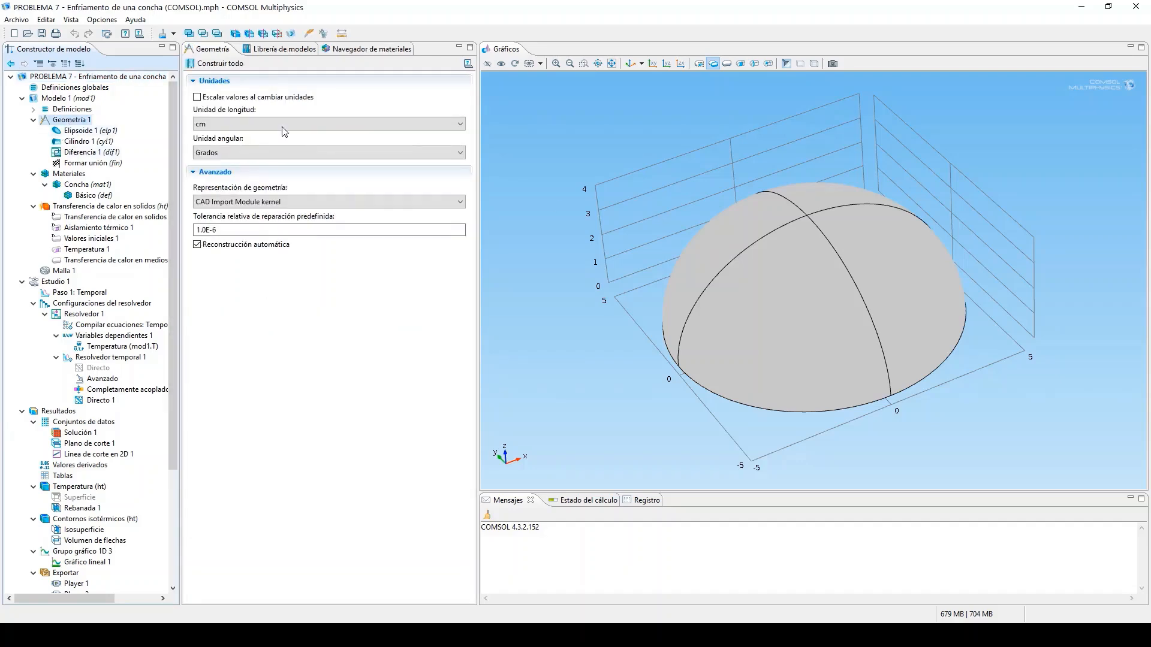
{"action": "left_click", "coordinate": [33, 120]}
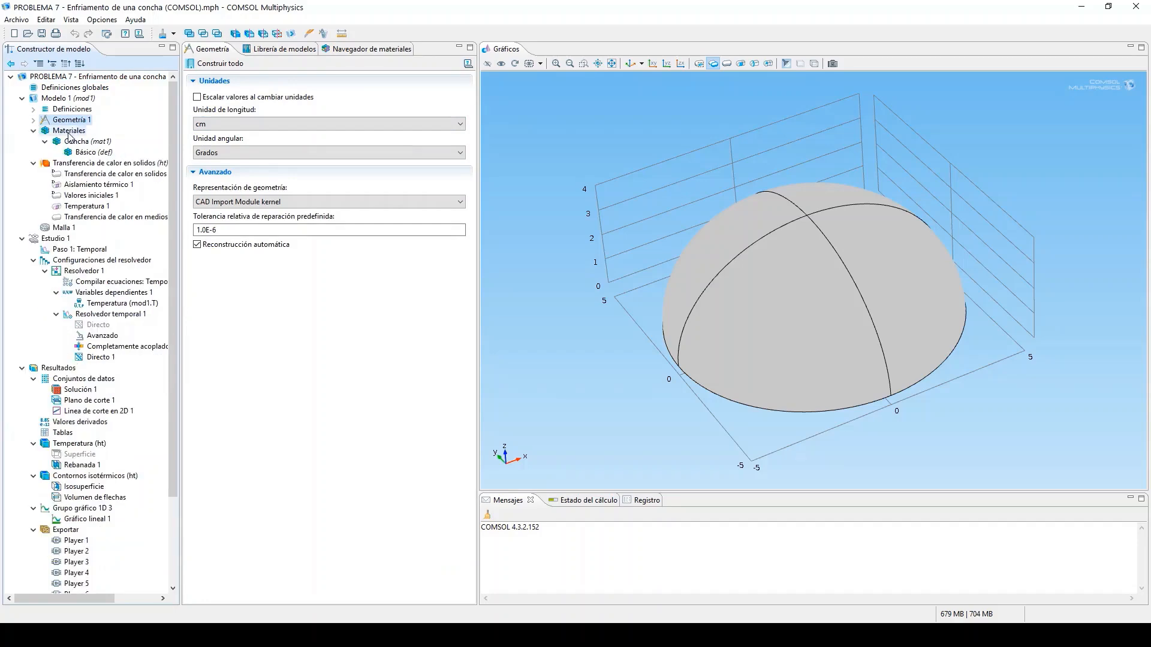
Review the properties of the Concha material, widening the value column to read the full thermal conductivity expression.
{"action": "left_click", "coordinate": [77, 142]}
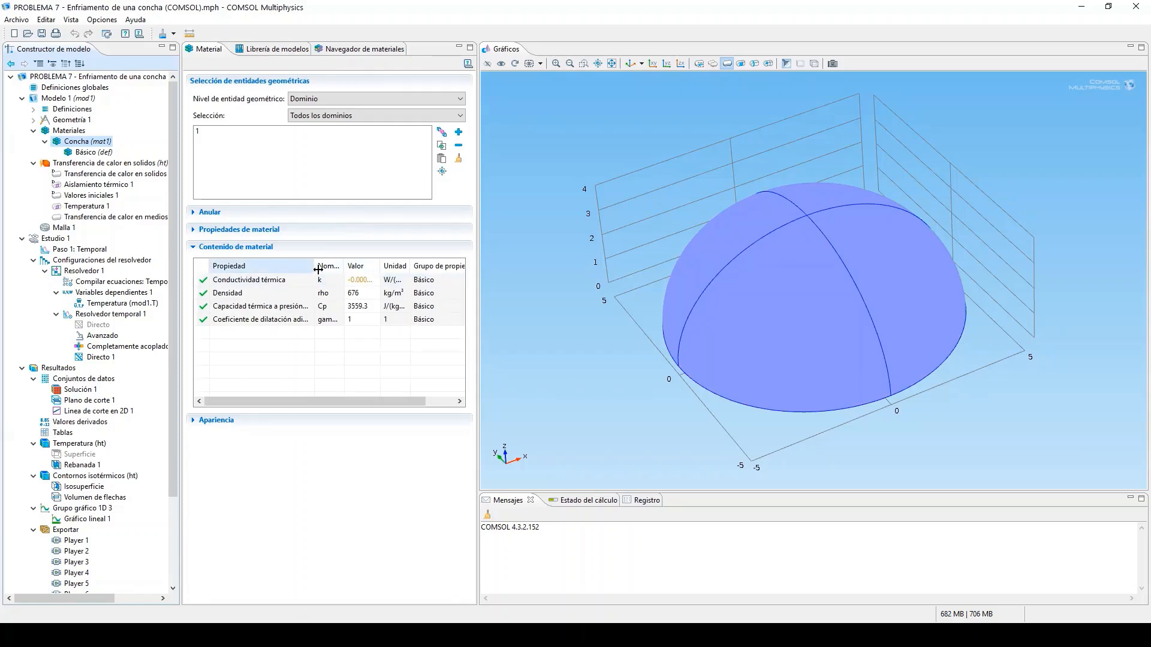
{"action": "left_click_drag", "start_coordinate": [318, 269], "coordinate": [264, 267]}
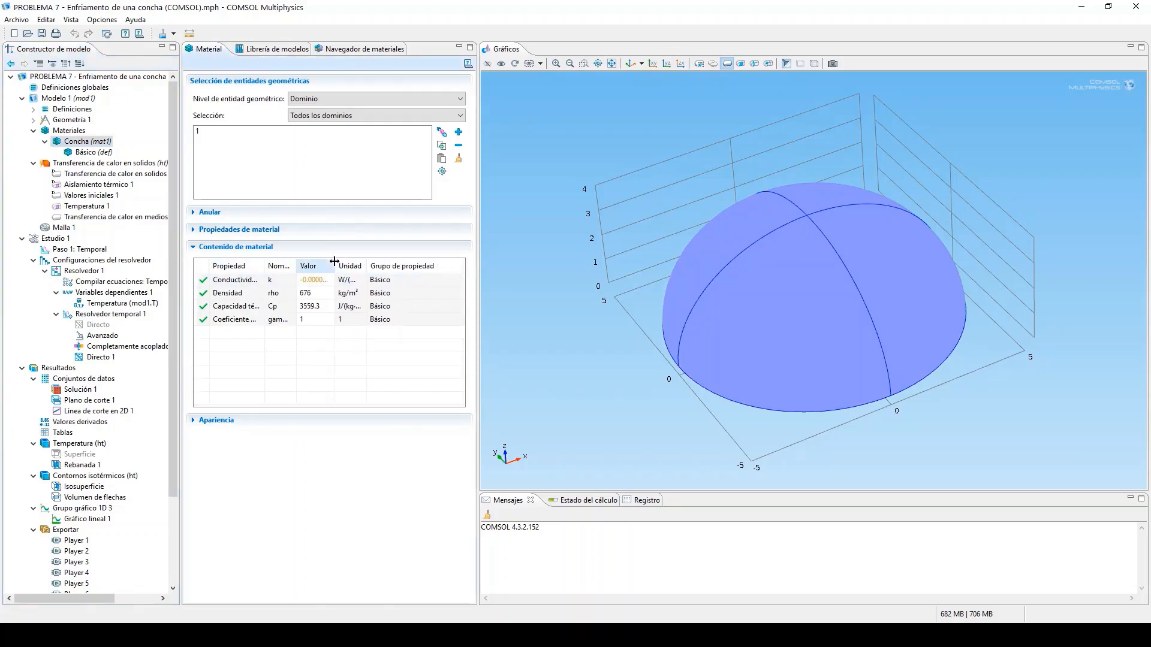
{"action": "left_click_drag", "start_coordinate": [333, 262], "coordinate": [405, 265]}
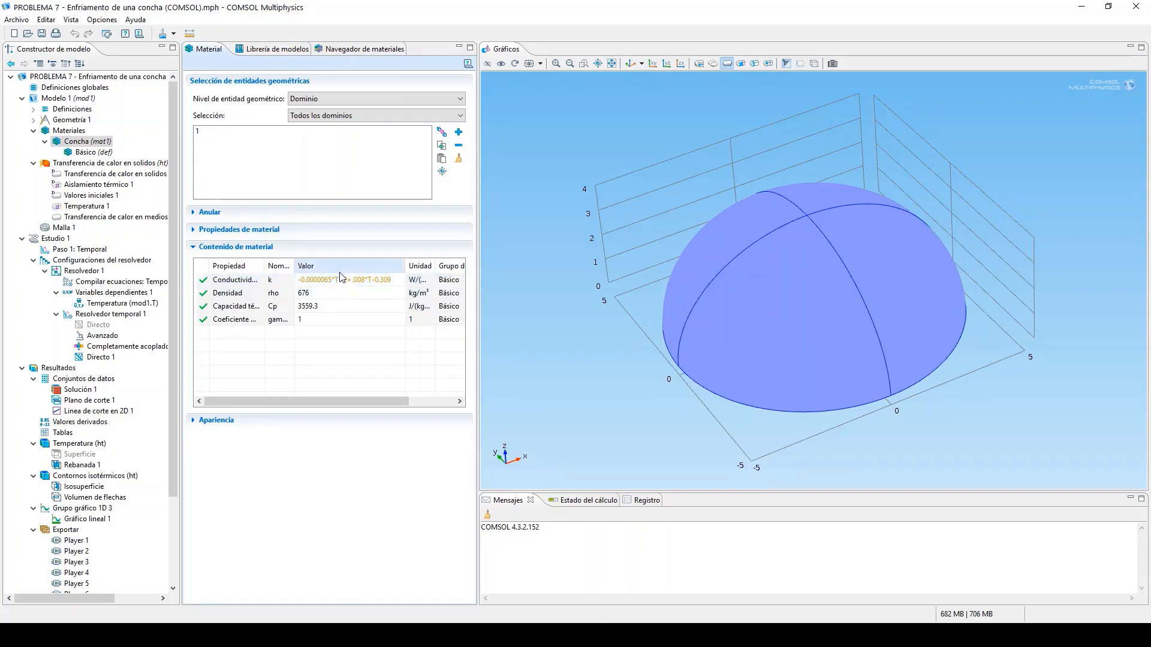
{"action": "left_click", "coordinate": [357, 298]}
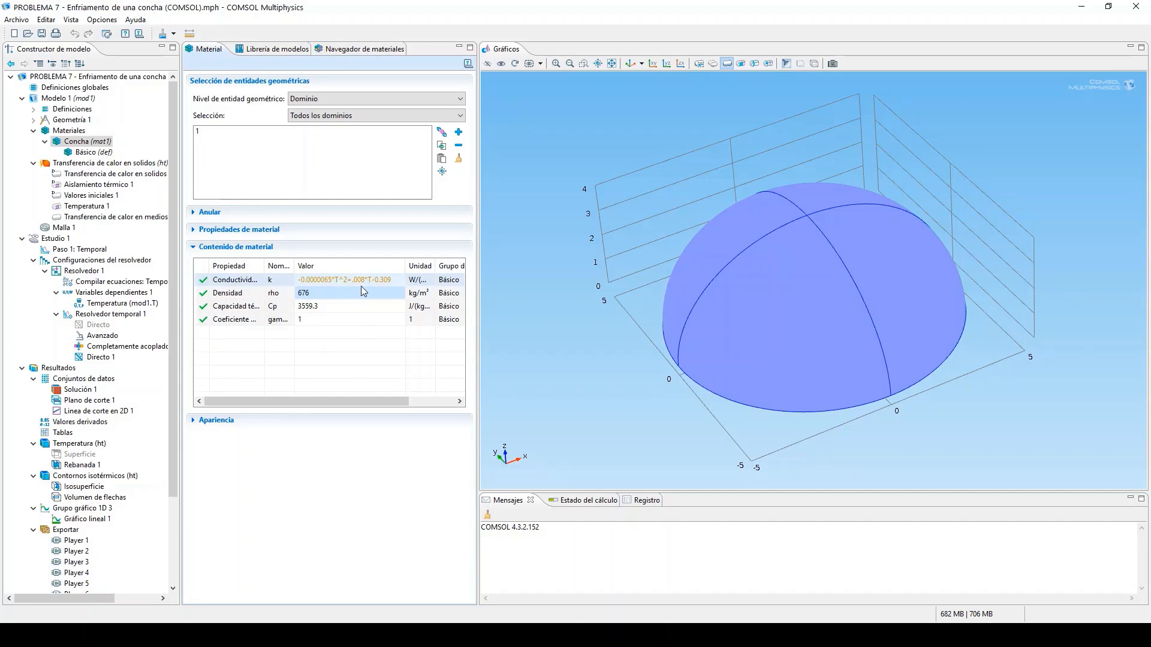
Review the heat transfer in solids settings, including the thermally insulated boundary 2, the initial values and the prescribed boundary temperature.
{"action": "left_click", "coordinate": [78, 162]}
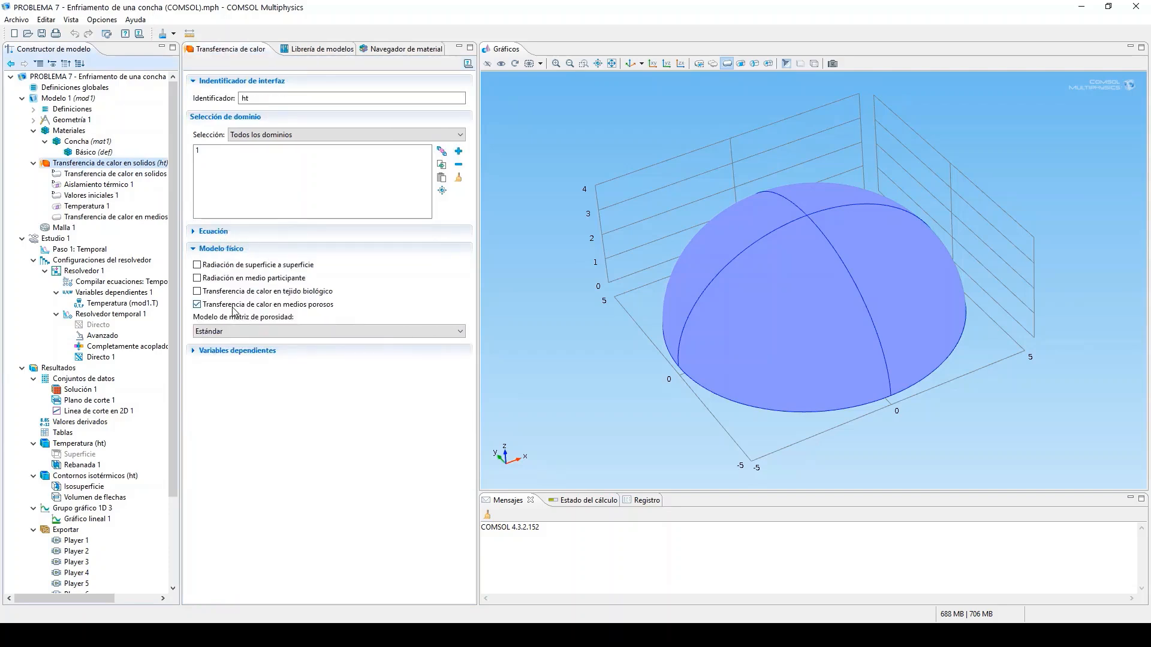
{"action": "left_click", "coordinate": [92, 174]}
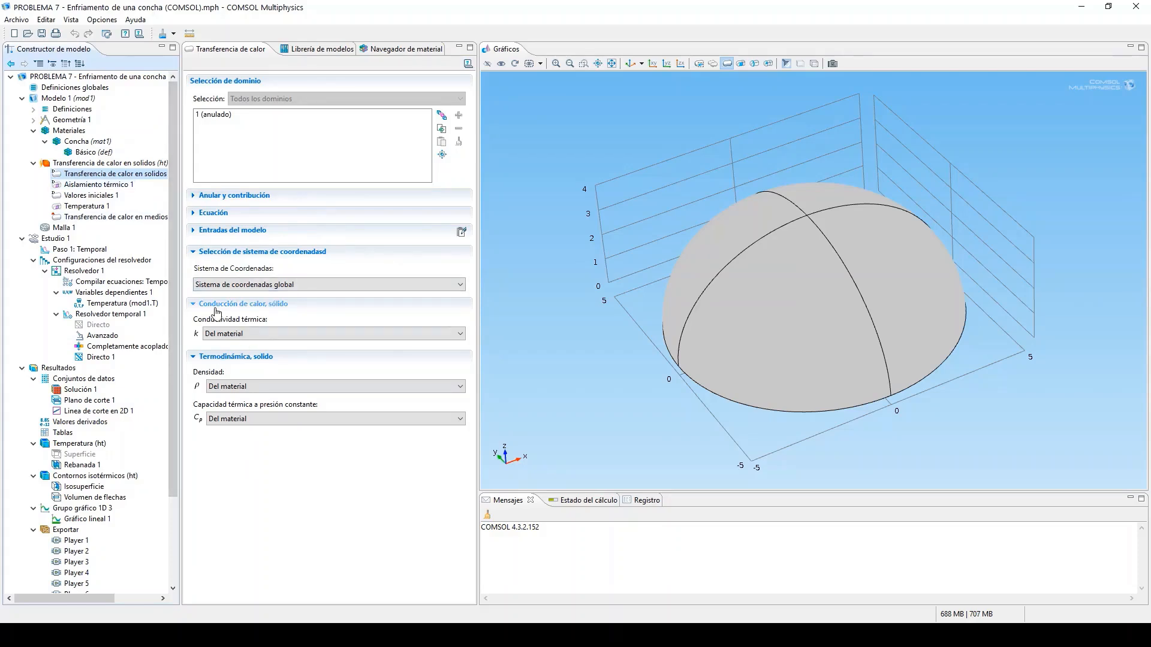
{"action": "left_click", "coordinate": [134, 185]}
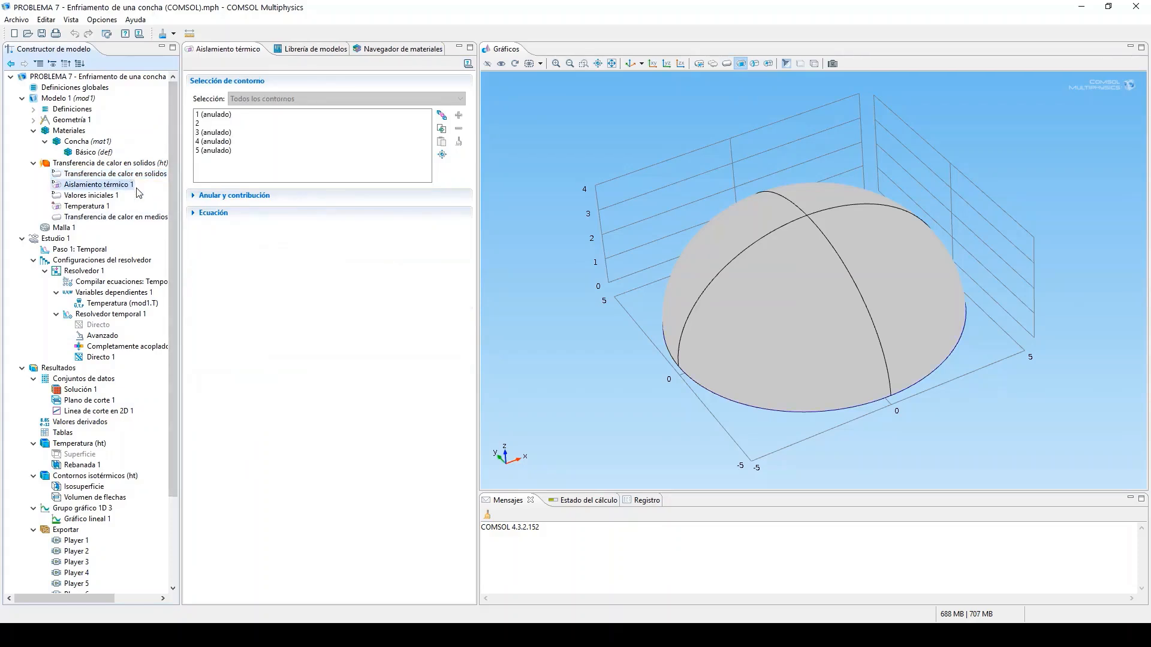
{"action": "left_click", "coordinate": [228, 123]}
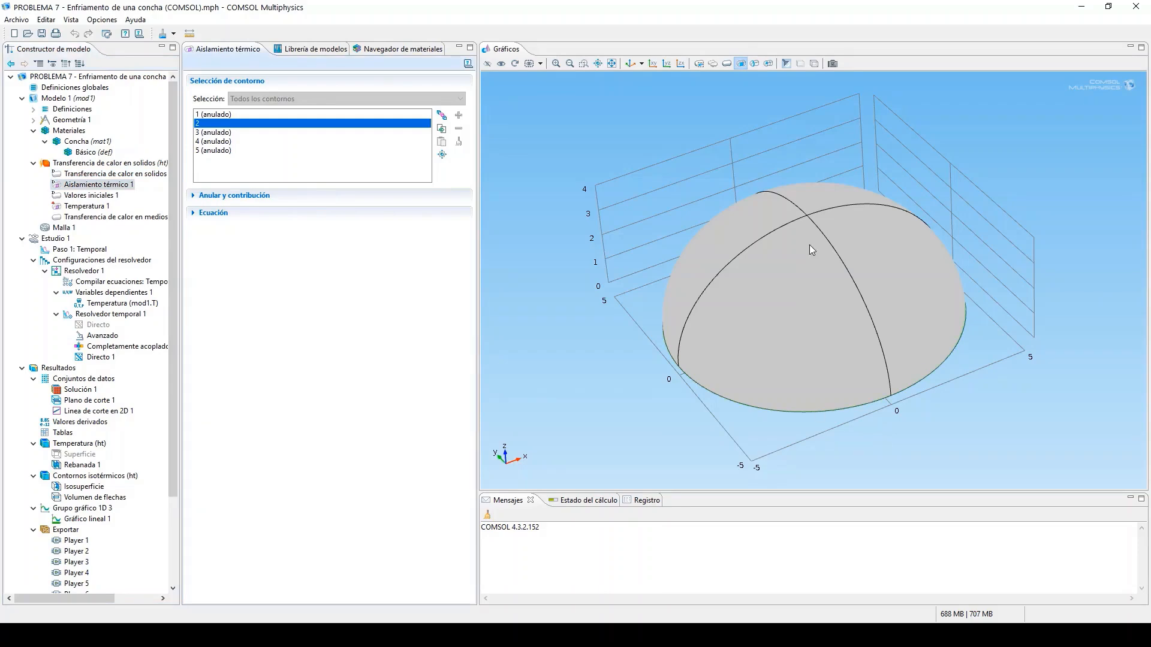
{"action": "left_click_drag", "start_coordinate": [810, 244], "coordinate": [836, 317]}
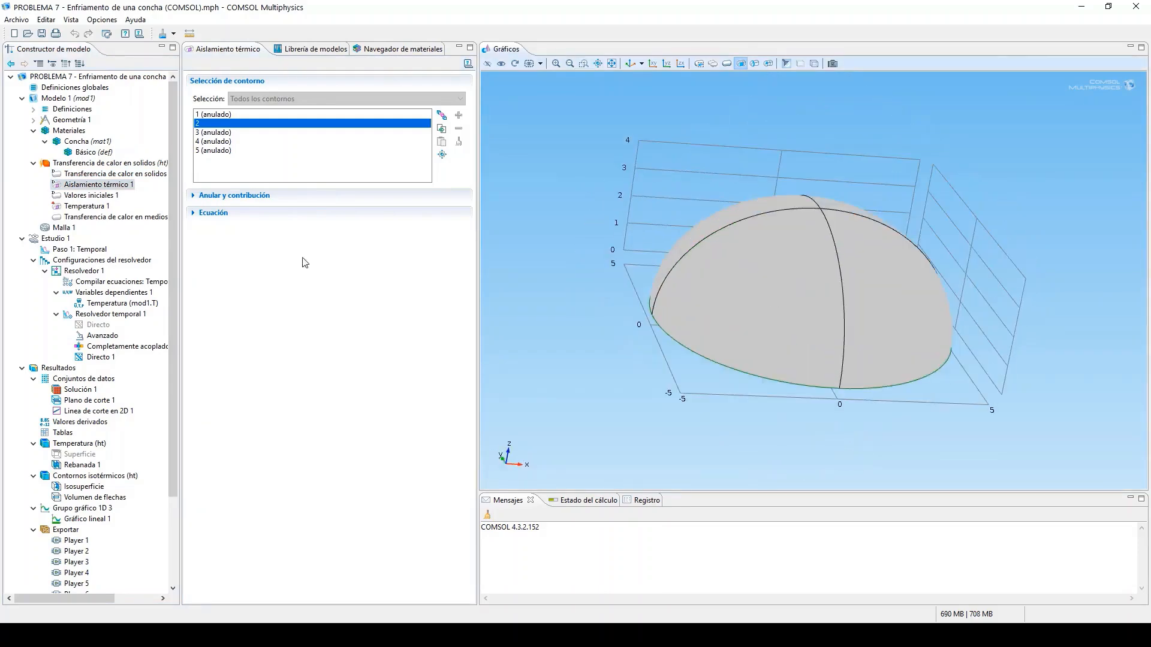
{"action": "left_click", "coordinate": [87, 196]}
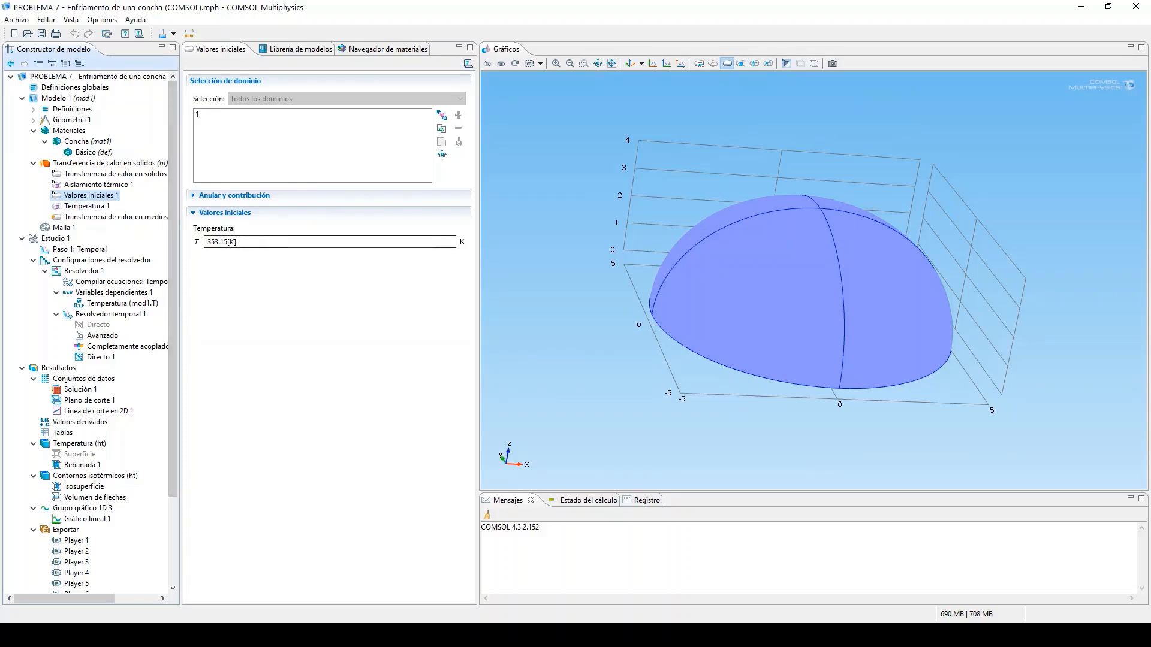
{"action": "left_click", "coordinate": [86, 207]}
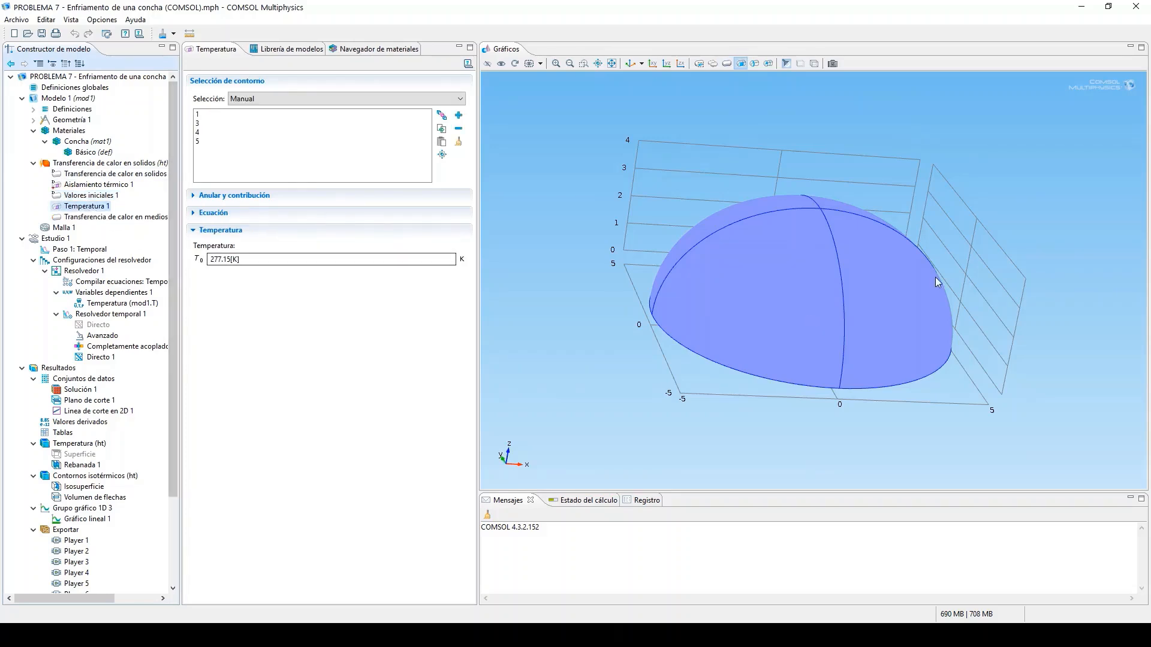
In the porous media heat transfer node, try Aire húmedo as the fluid type with Concentración as its input quantity.
{"action": "left_click", "coordinate": [137, 222]}
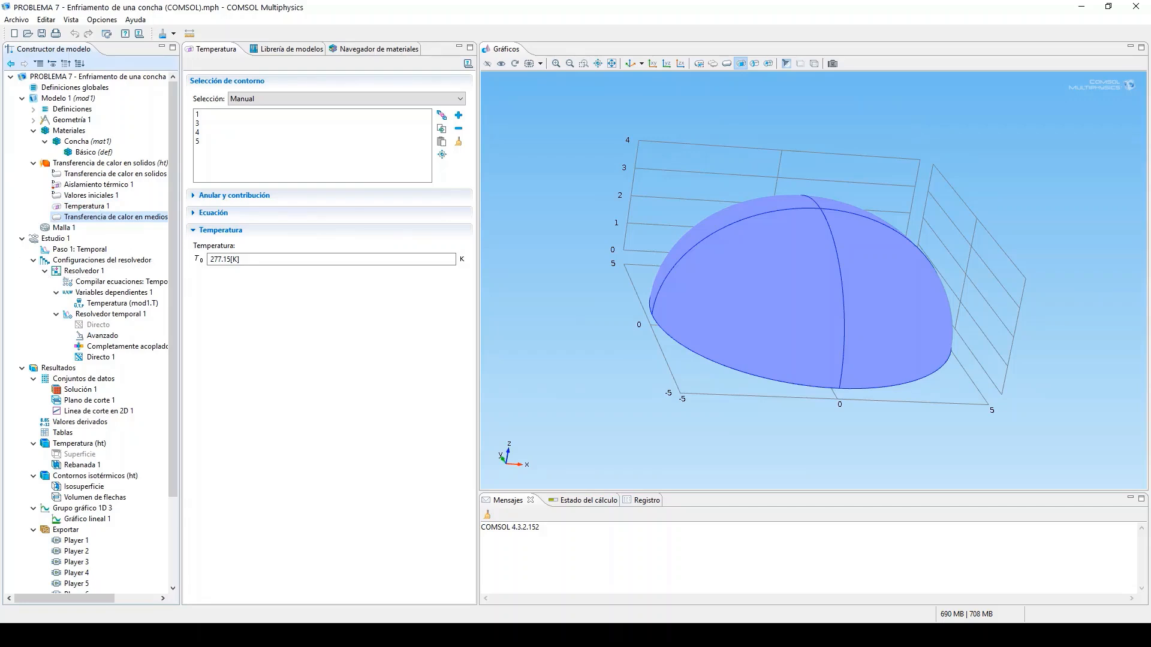
{"action": "scroll", "coordinate": [384, 386], "scroll_direction": "down", "scroll_amount": 3}
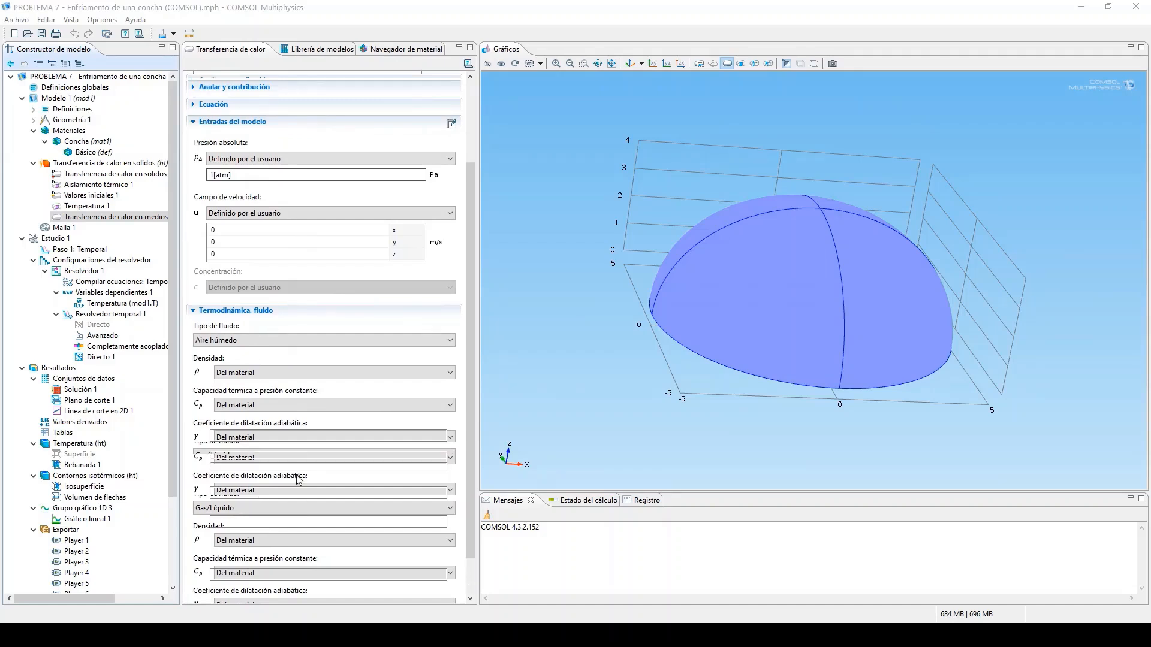
{"action": "scroll", "coordinate": [307, 532], "scroll_direction": "down", "scroll_amount": 2}
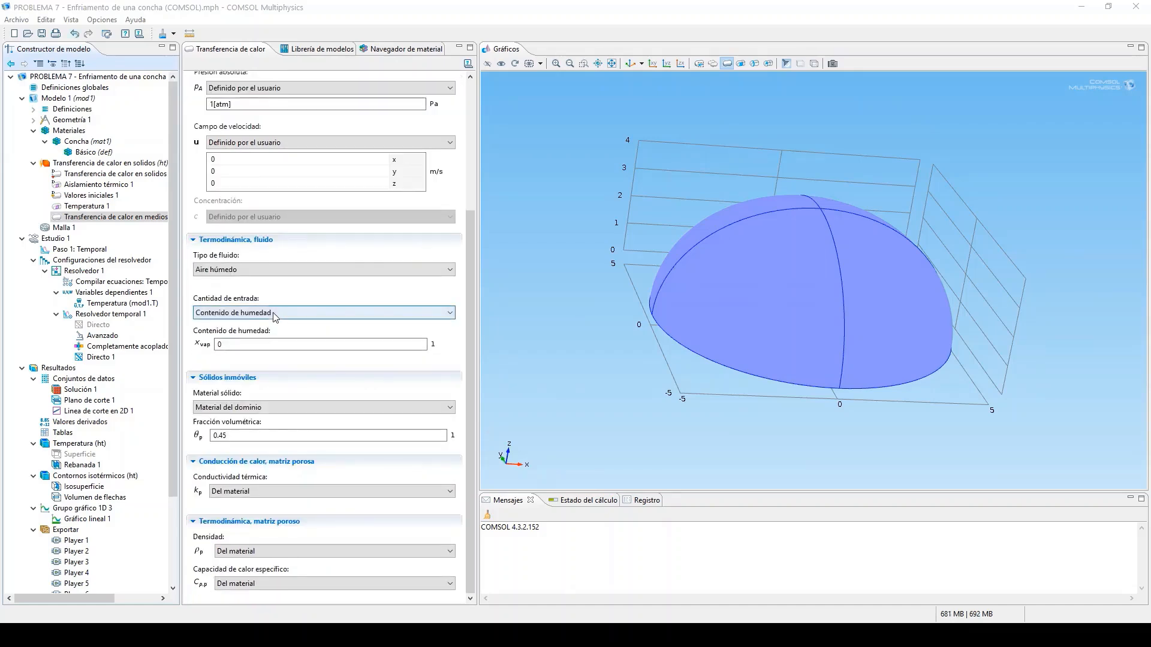
{"action": "left_click", "coordinate": [275, 314]}
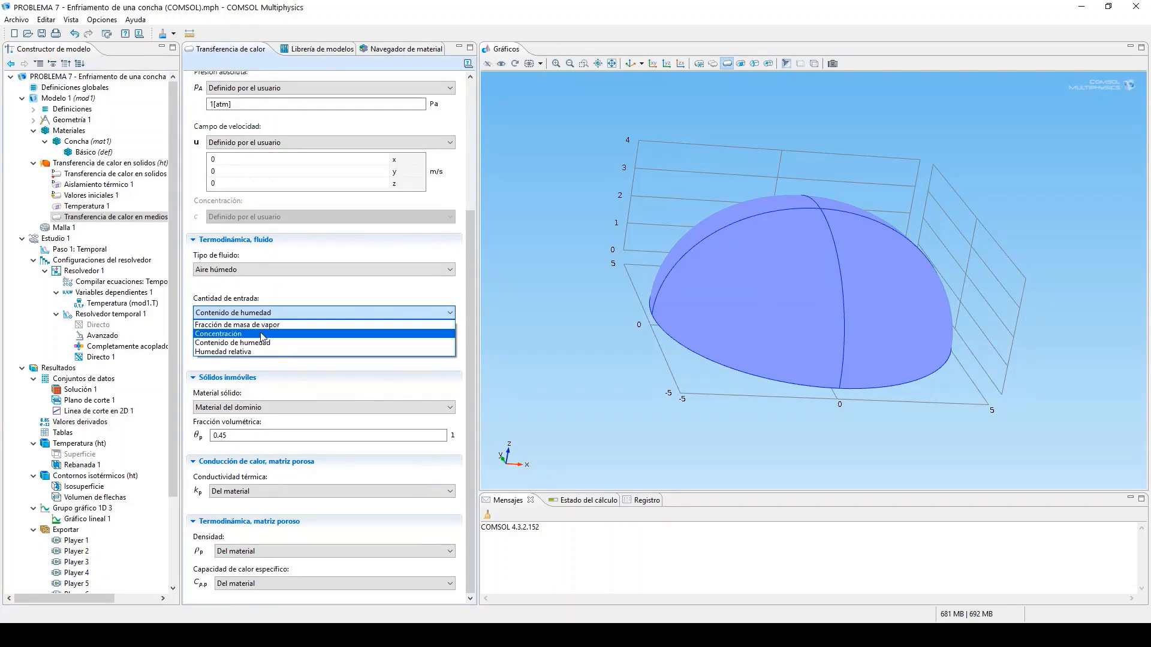
{"action": "left_click", "coordinate": [263, 334]}
Set the porous media fluid type to Gas/Líquido and check the volume fraction of the immobile solids.
{"action": "left_click", "coordinate": [237, 292]}
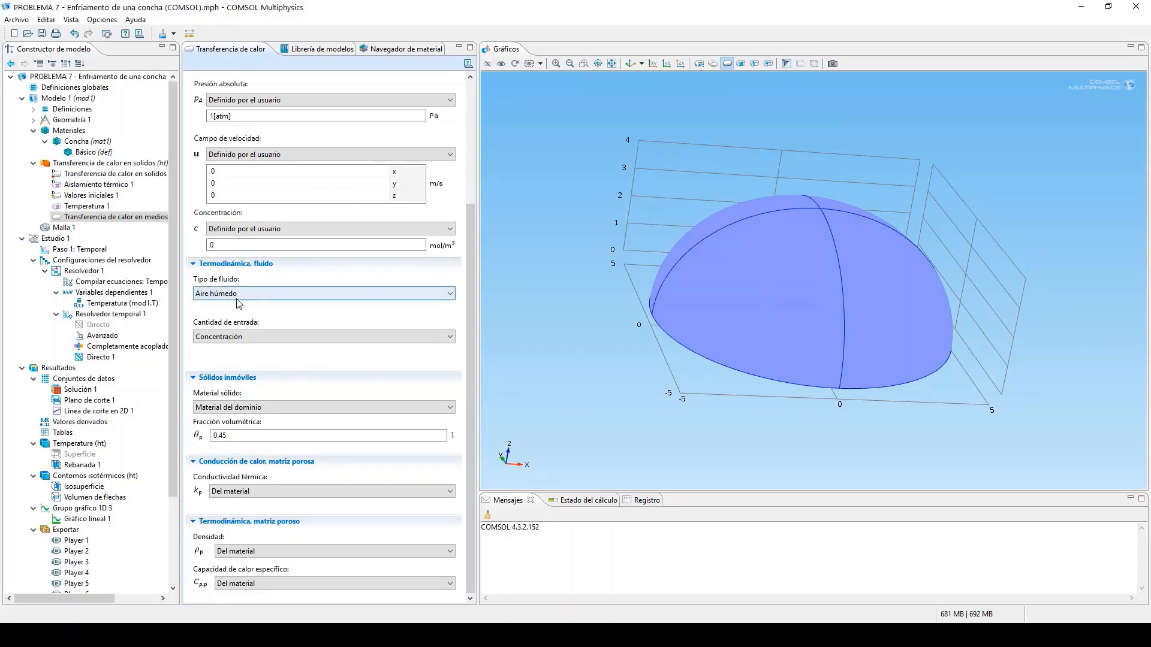
{"action": "left_click", "coordinate": [238, 314]}
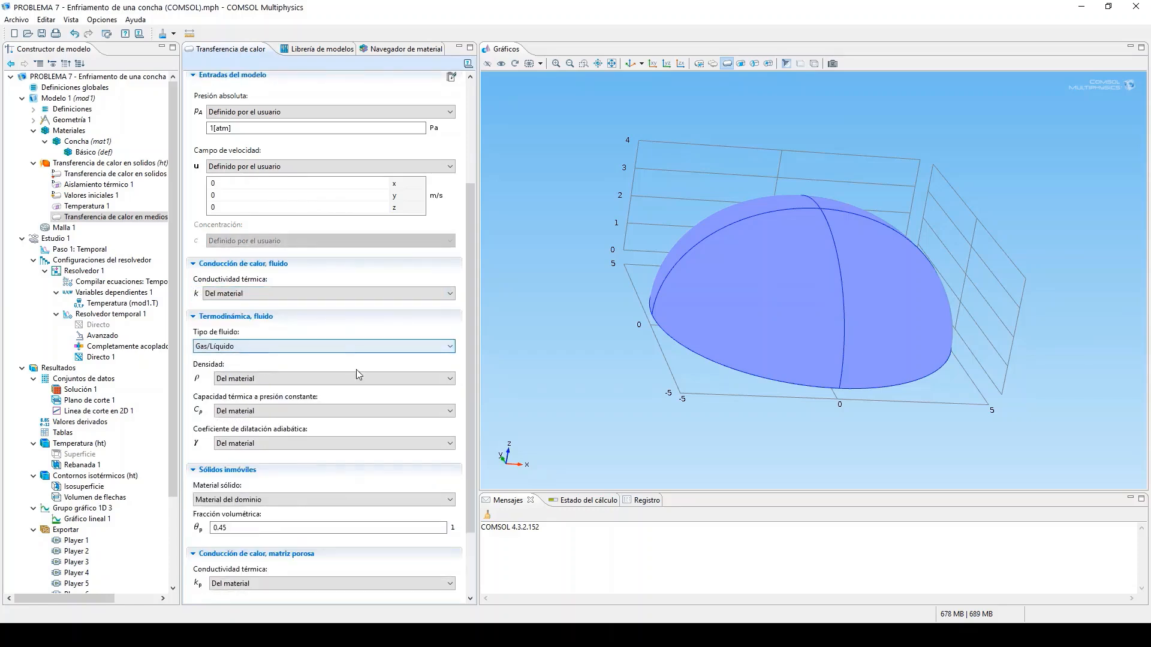
{"action": "left_click_drag", "start_coordinate": [470, 460], "coordinate": [473, 528]}
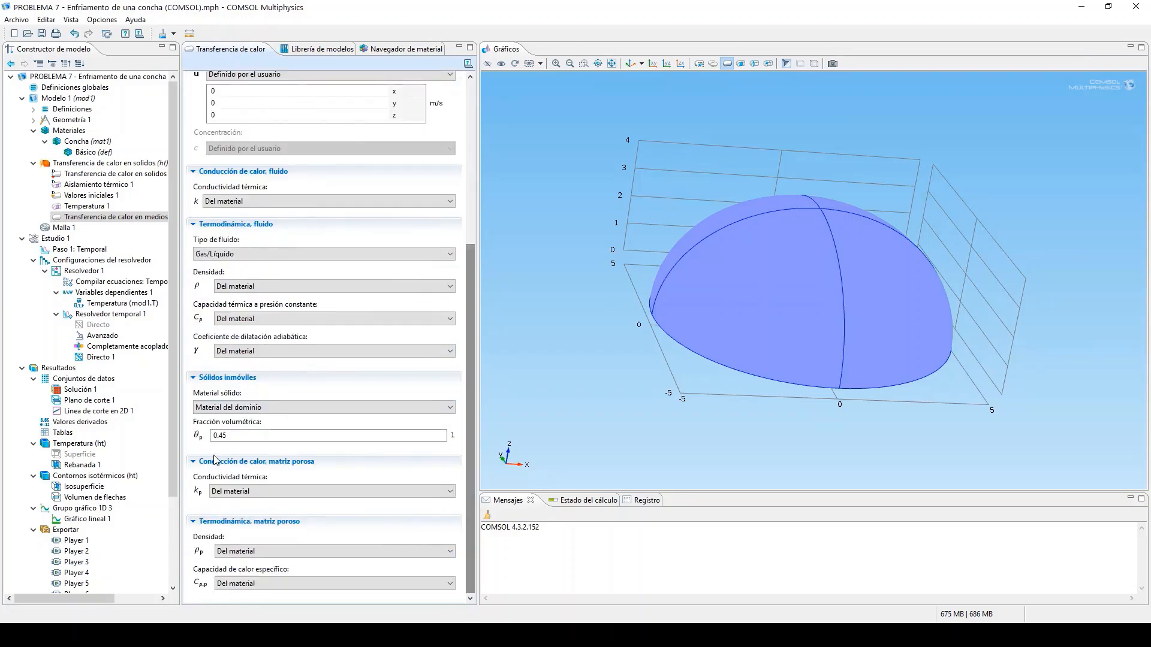
{"action": "left_click", "coordinate": [231, 435]}
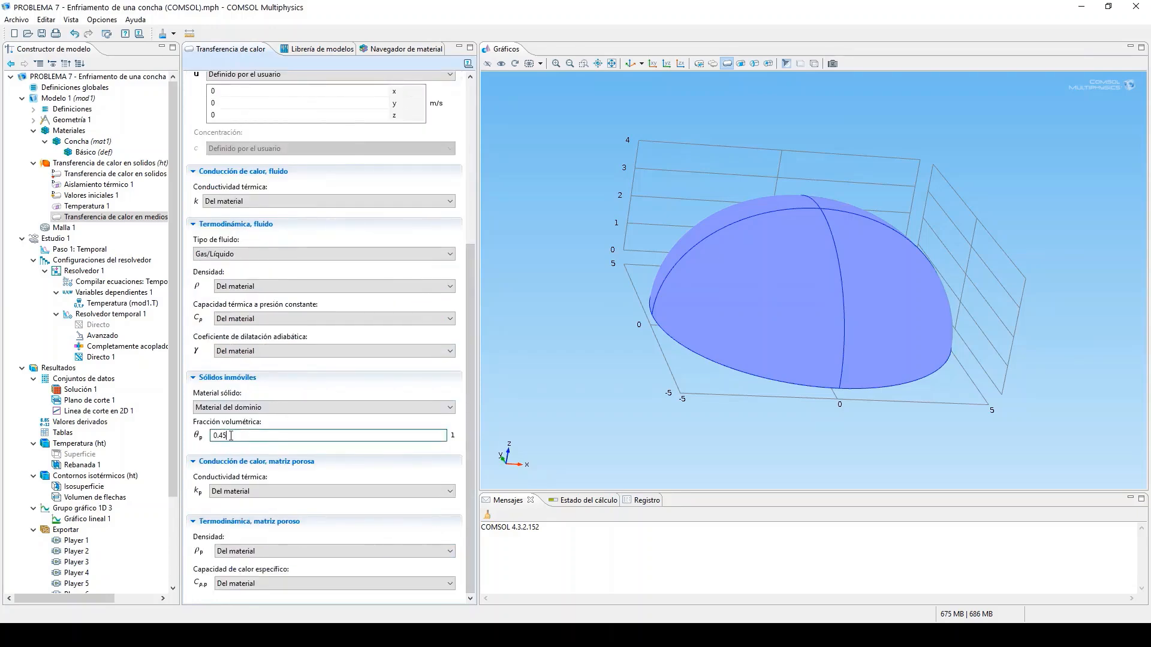
Set the element size of Malla 1 to Extremadamente gruesa and build the mesh.
{"action": "left_click", "coordinate": [43, 229]}
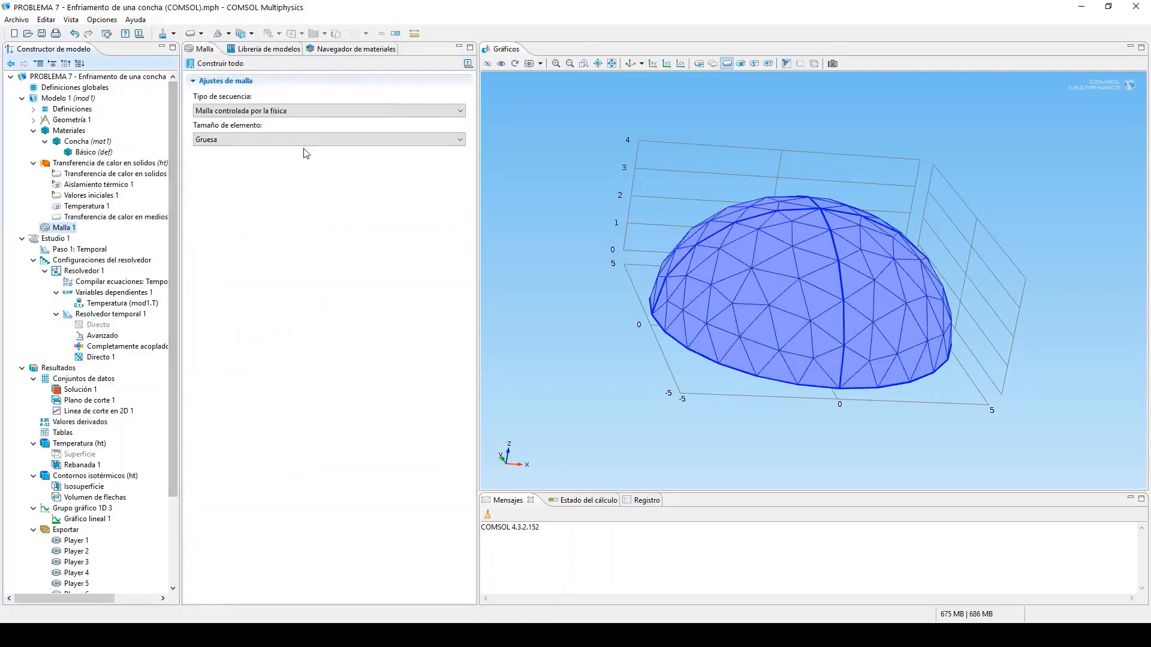
{"action": "left_click", "coordinate": [294, 140]}
{"action": "left_click", "coordinate": [267, 223]}
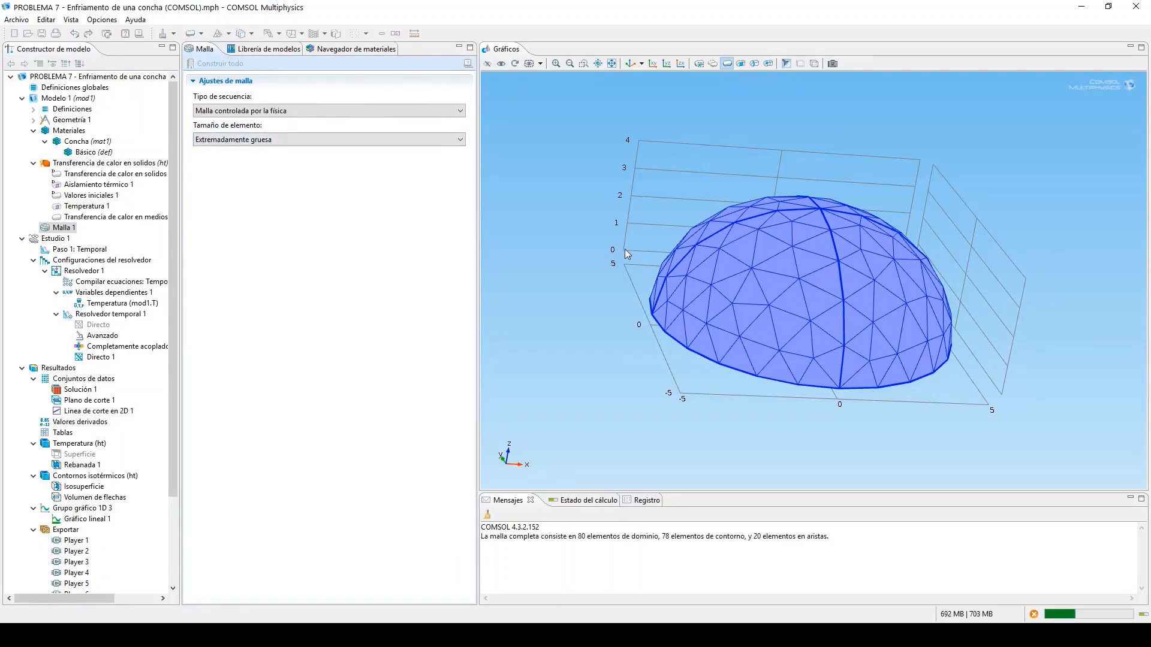
Change the mesh element size to Más gruesa and rebuild the whole mesh.
{"action": "left_click", "coordinate": [340, 139]}
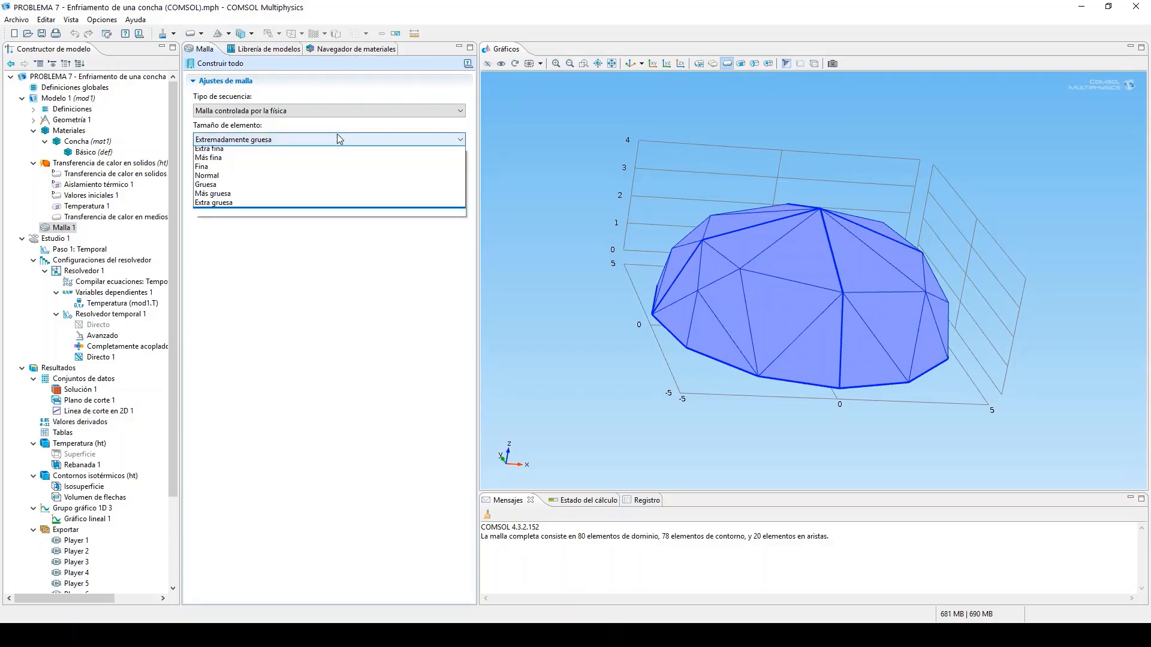
{"action": "left_click", "coordinate": [290, 205]}
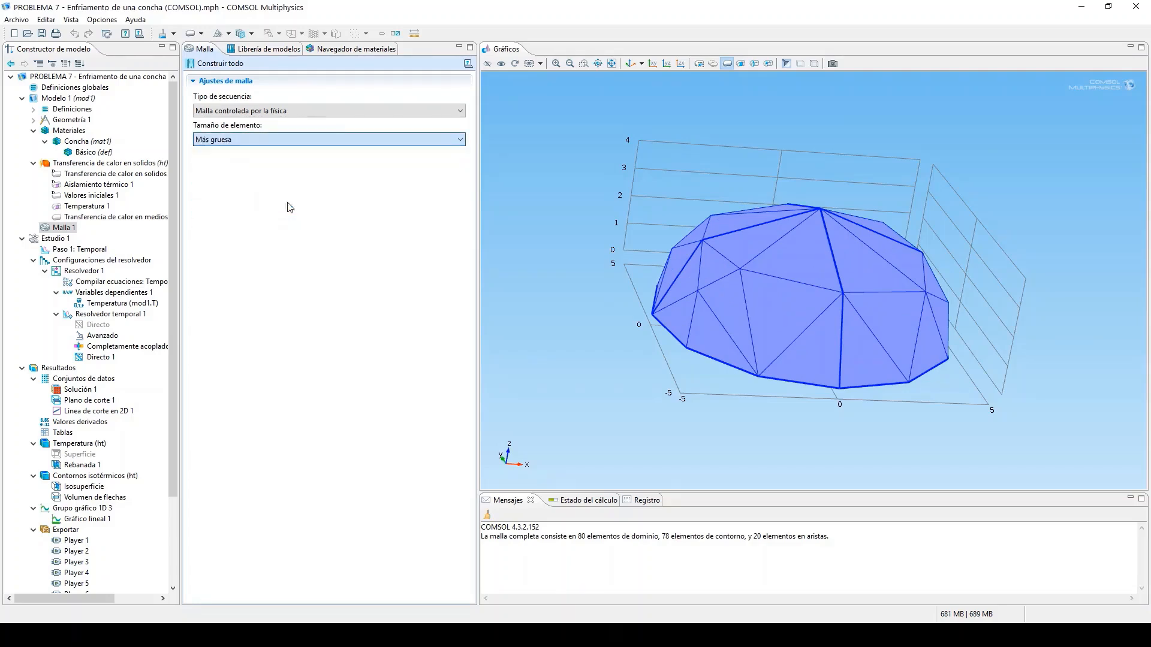
{"action": "left_click", "coordinate": [217, 63]}
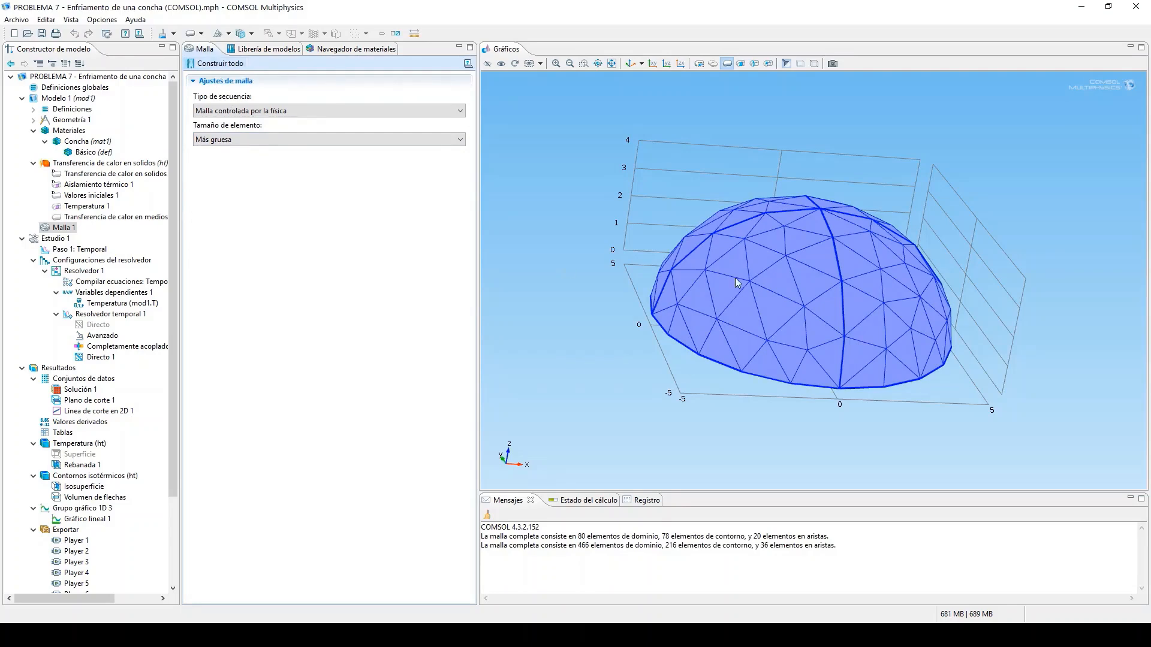
Turn on the scene light for the graphics view and inspect the meshed dome from several angles.
{"action": "left_click_drag", "start_coordinate": [735, 278], "coordinate": [707, 295]}
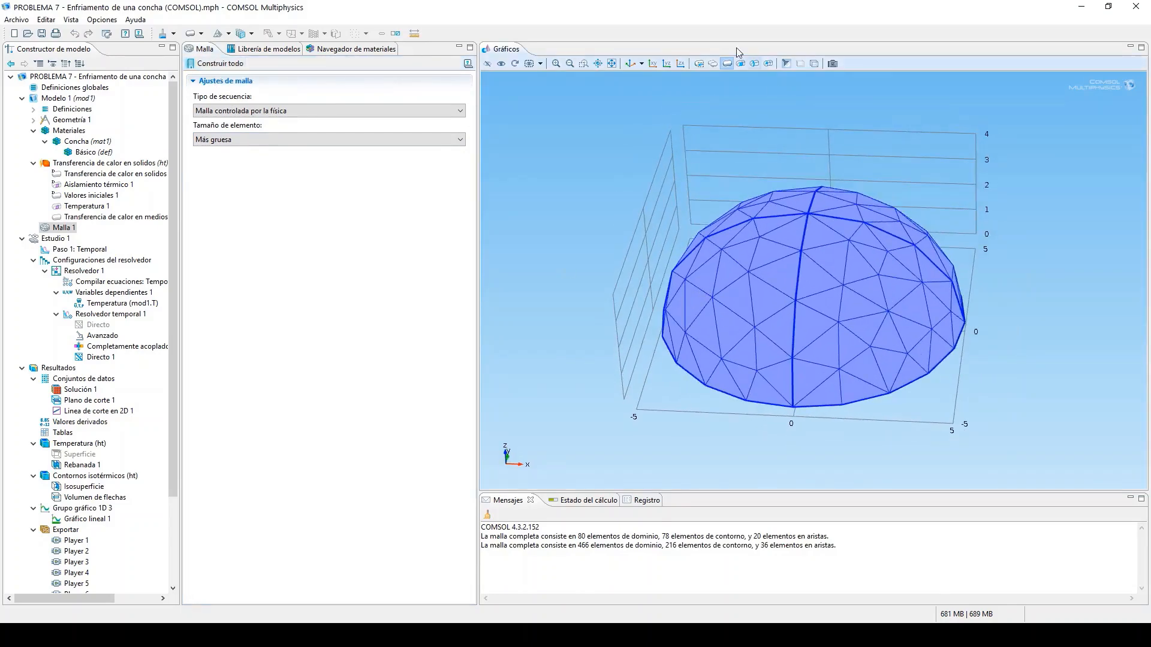
{"action": "left_click", "coordinate": [800, 64]}
{"action": "left_click", "coordinate": [801, 64]}
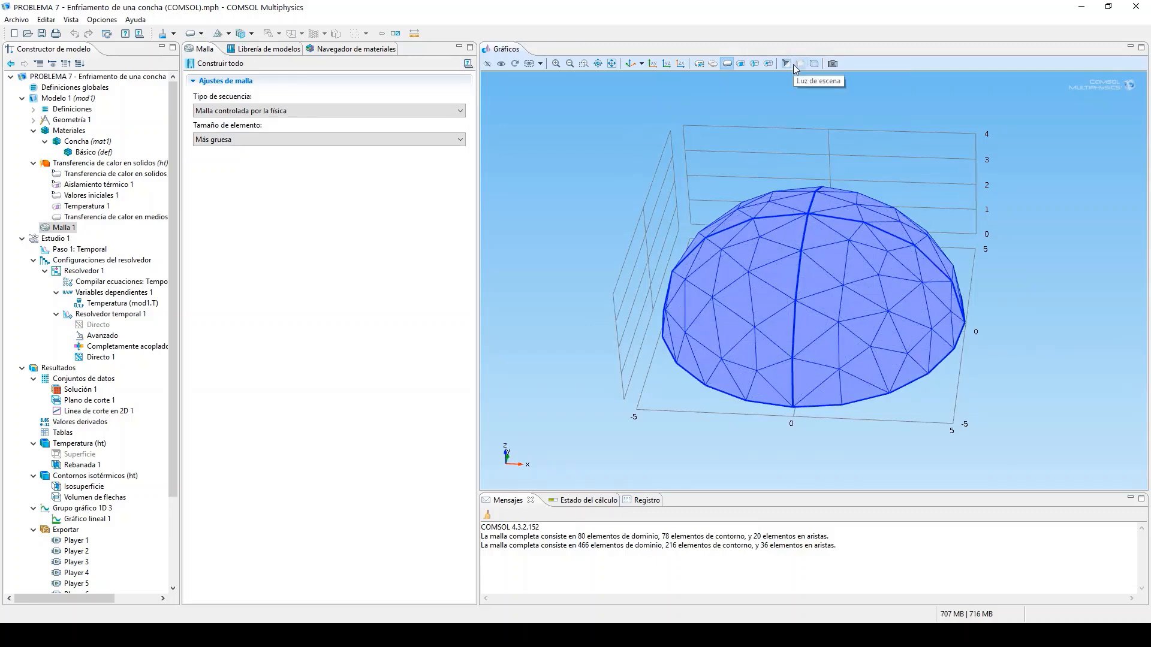
{"action": "left_click", "coordinate": [801, 63]}
{"action": "left_click", "coordinate": [801, 64]}
{"action": "left_click", "coordinate": [786, 64]}
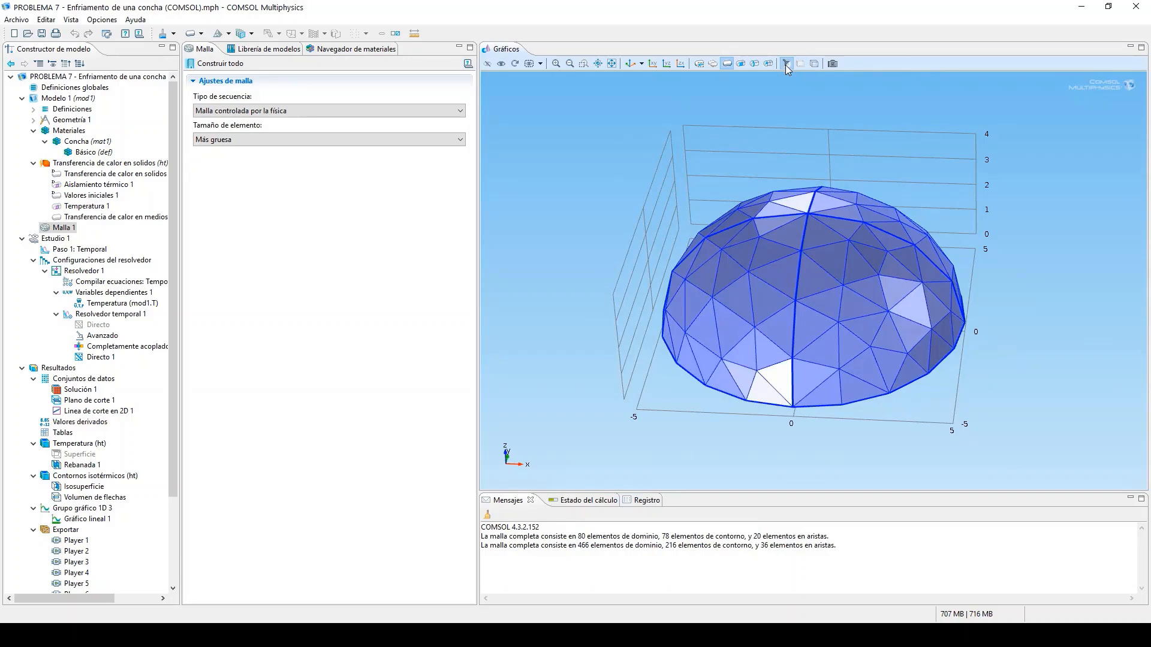
{"action": "left_click_drag", "start_coordinate": [845, 301], "coordinate": [845, 300]}
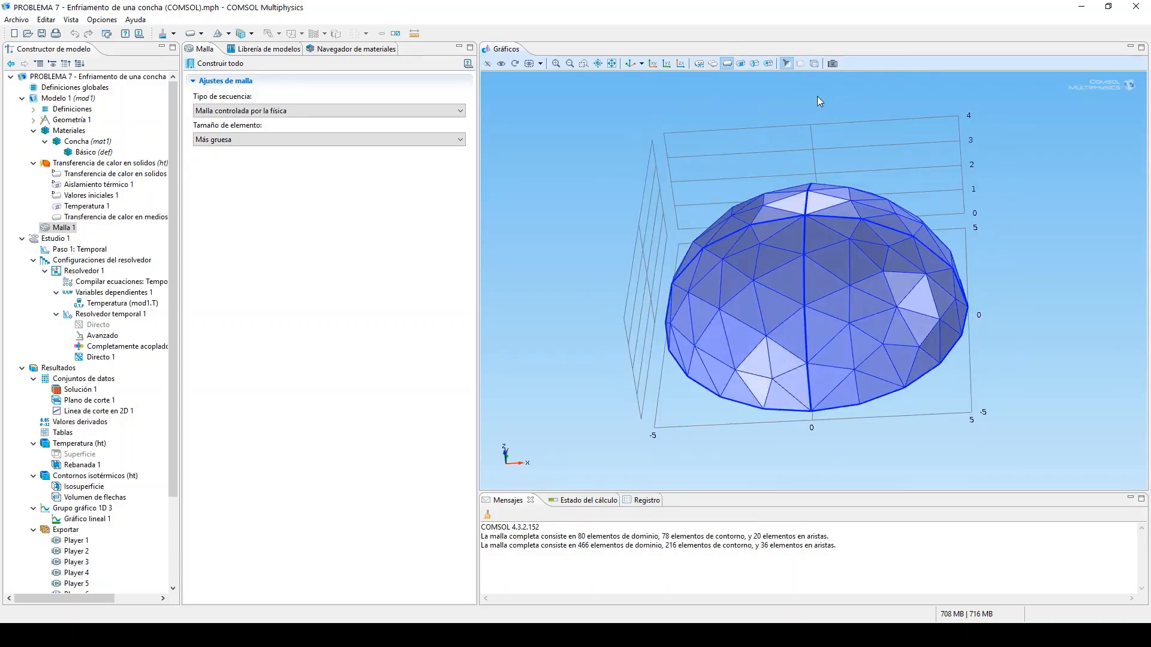
{"action": "left_click_drag", "start_coordinate": [842, 246], "coordinate": [865, 234]}
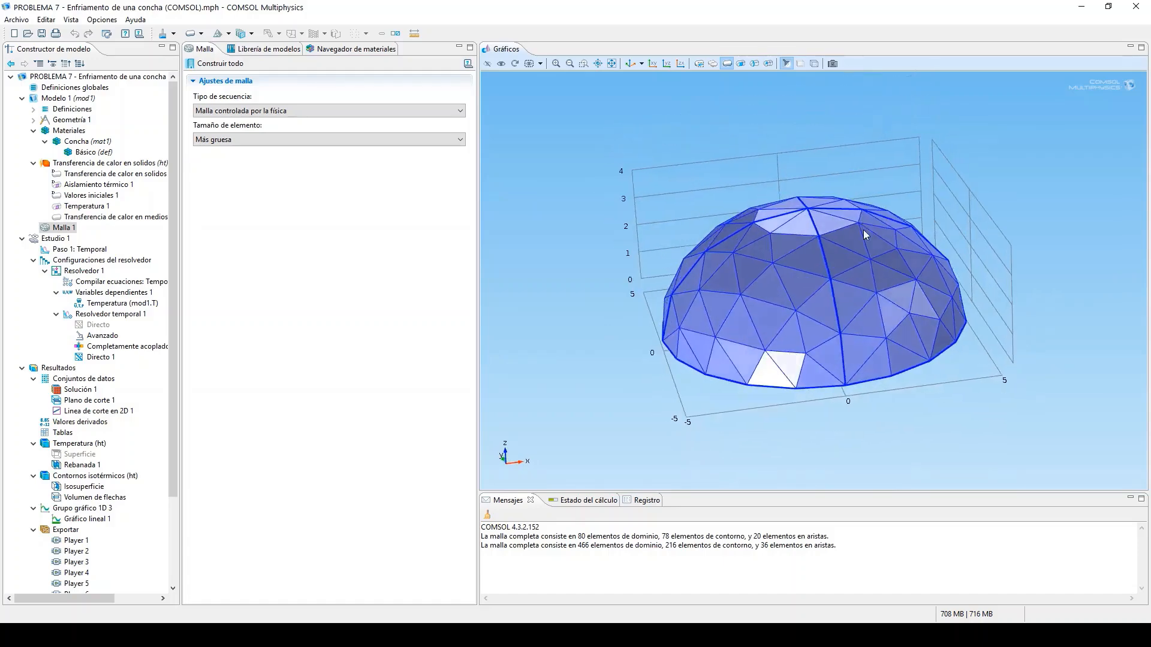
Check the time range of the Temporal study step, compute the study and orbit the resulting temperature slice plot.
{"action": "left_click", "coordinate": [94, 252]}
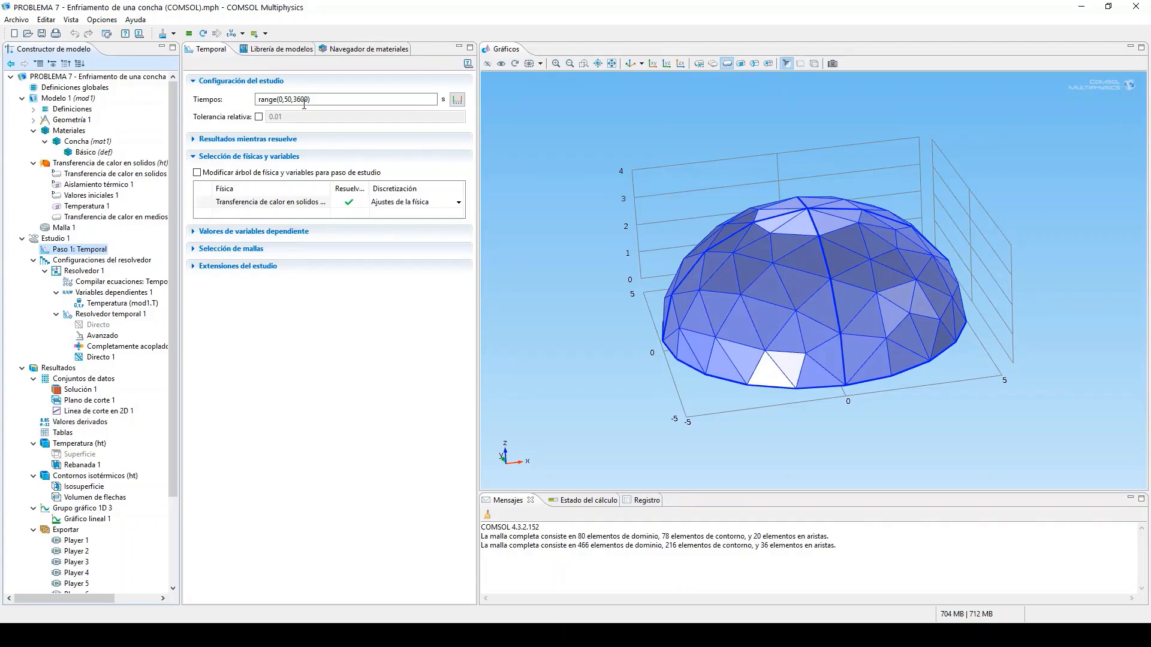
{"action": "left_click_drag", "start_coordinate": [306, 99], "coordinate": [301, 99]}
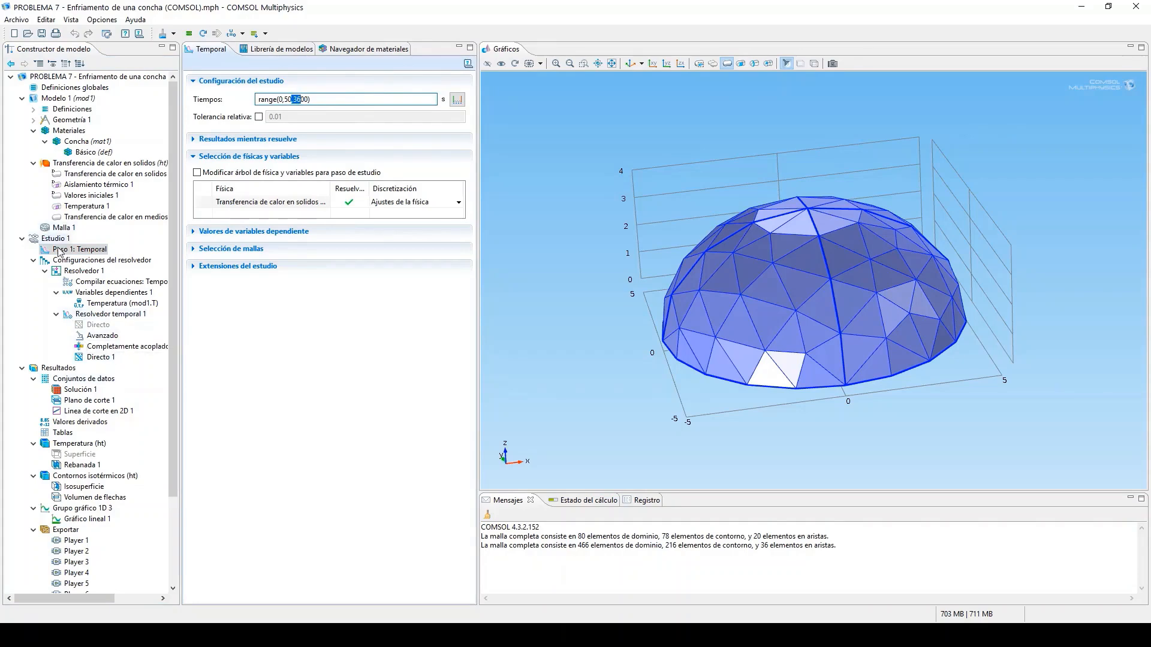
{"action": "left_click", "coordinate": [196, 35]}
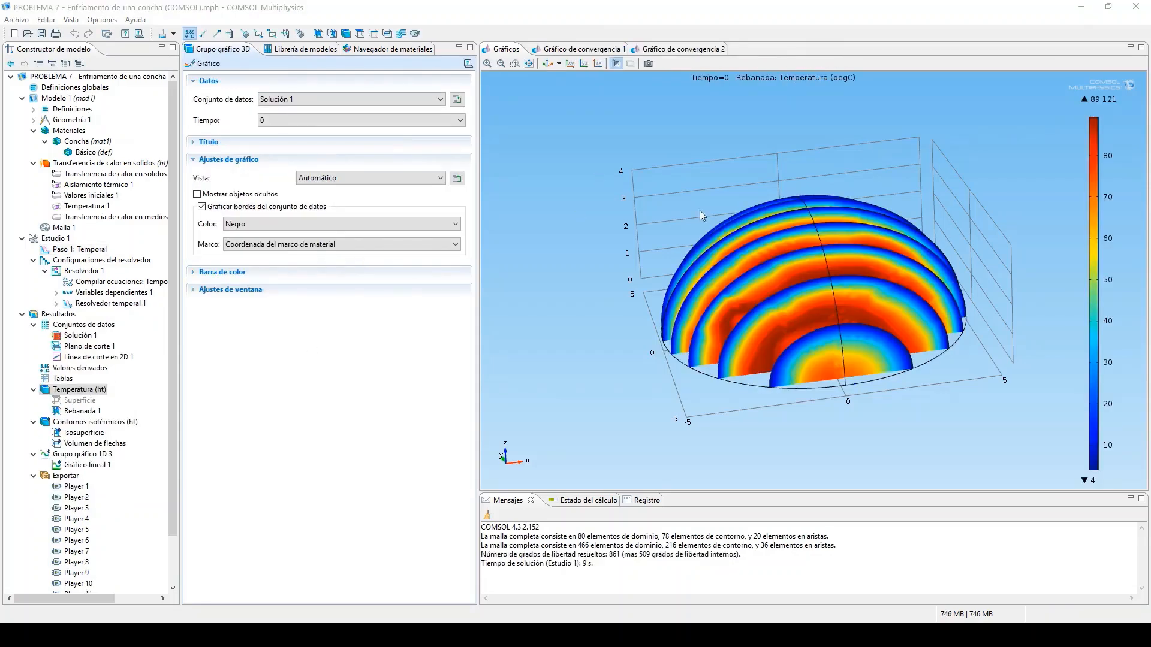
{"action": "left_click_drag", "start_coordinate": [814, 232], "coordinate": [806, 284]}
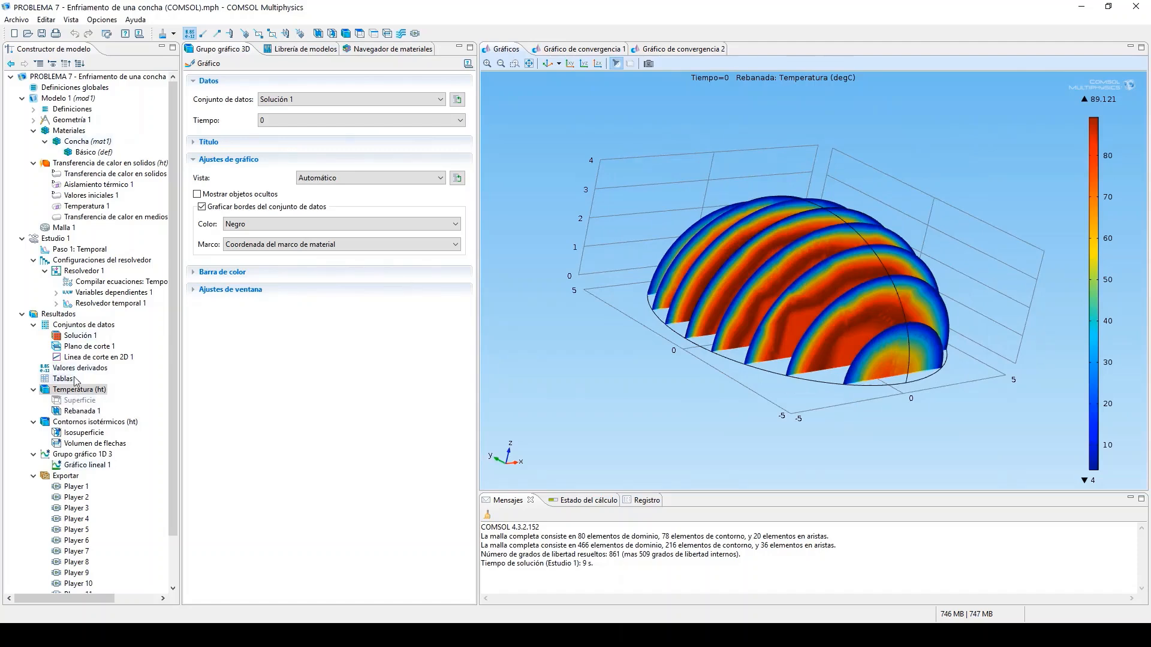
Plot the 2D cut line on the section plane and examine it closely around the origin.
{"action": "left_click", "coordinate": [78, 359]}
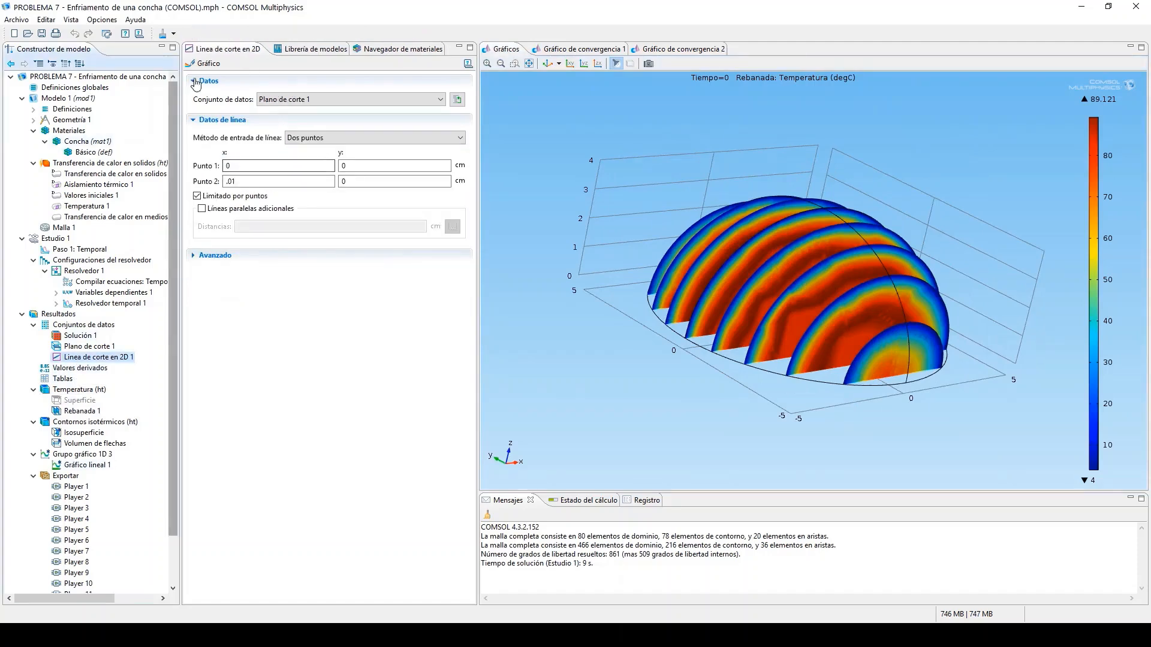
{"action": "left_click", "coordinate": [207, 63]}
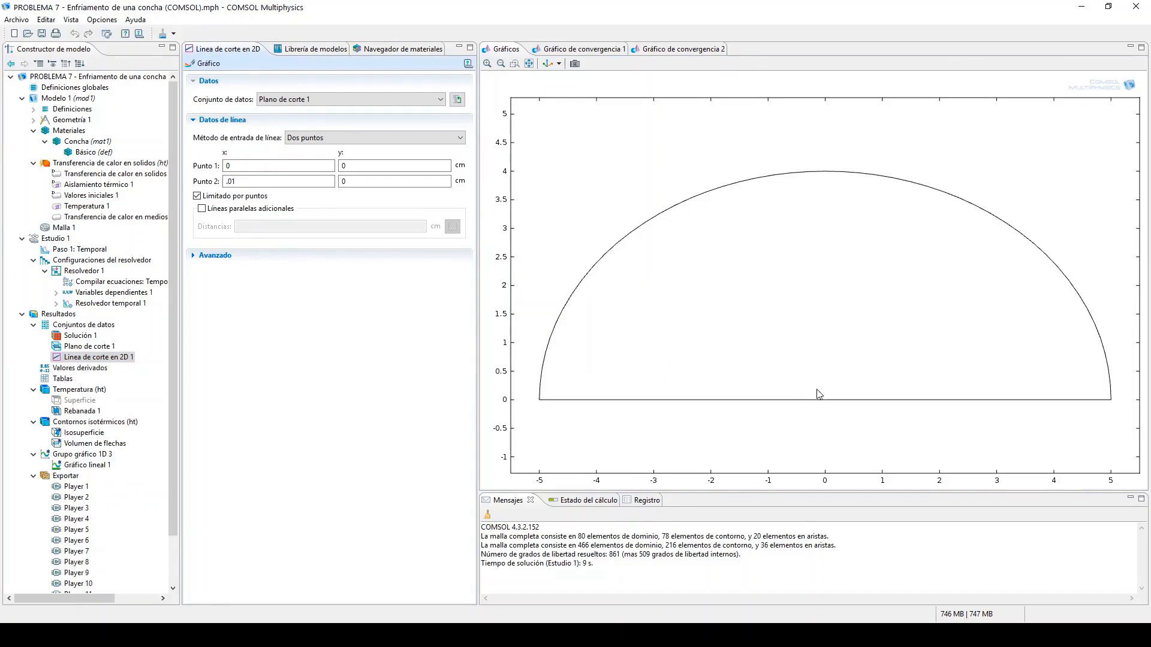
{"action": "left_click", "coordinate": [515, 64]}
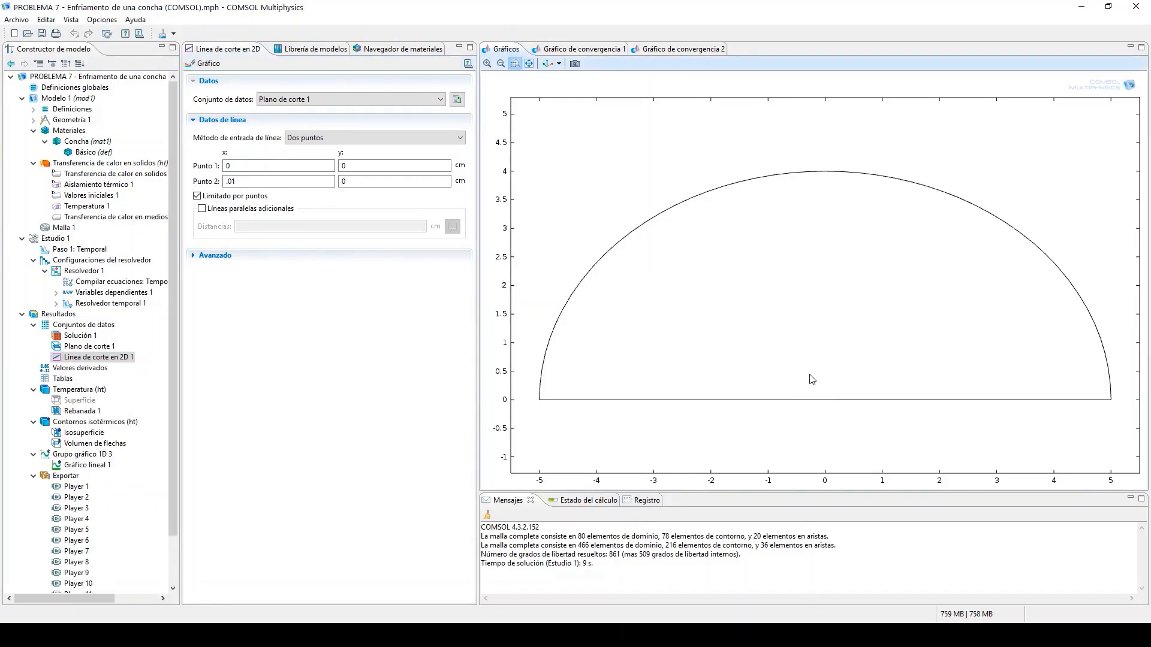
{"action": "left_click_drag", "start_coordinate": [809, 377], "coordinate": [864, 423]}
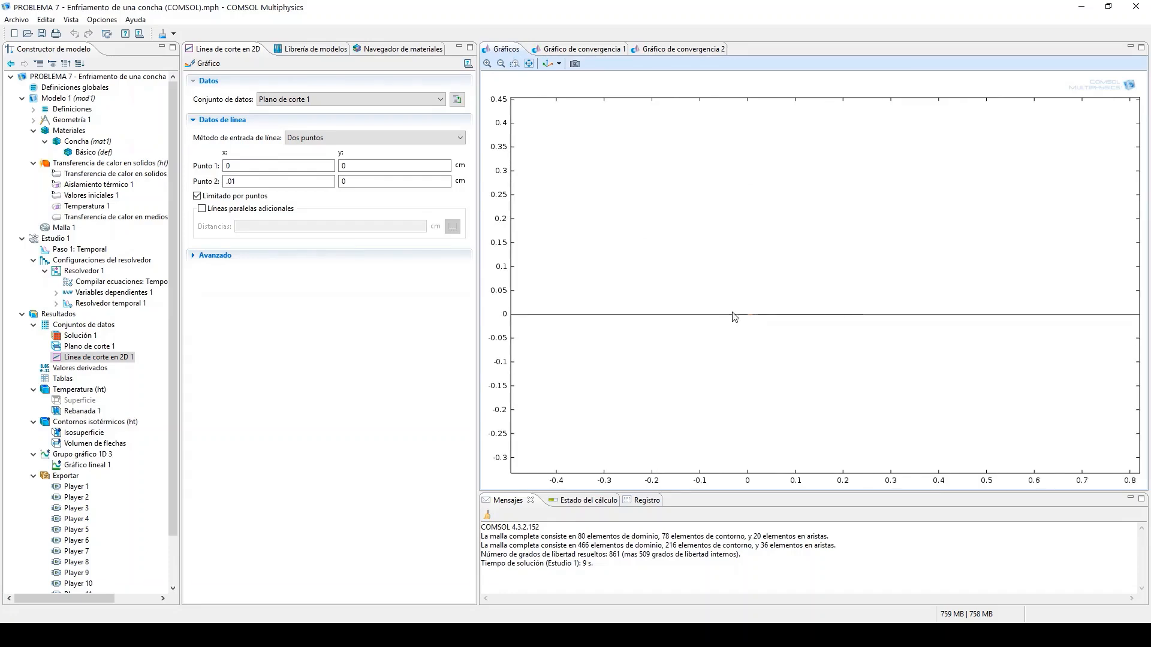
{"action": "left_click", "coordinate": [514, 63]}
{"action": "left_click_drag", "start_coordinate": [738, 305], "coordinate": [775, 346]}
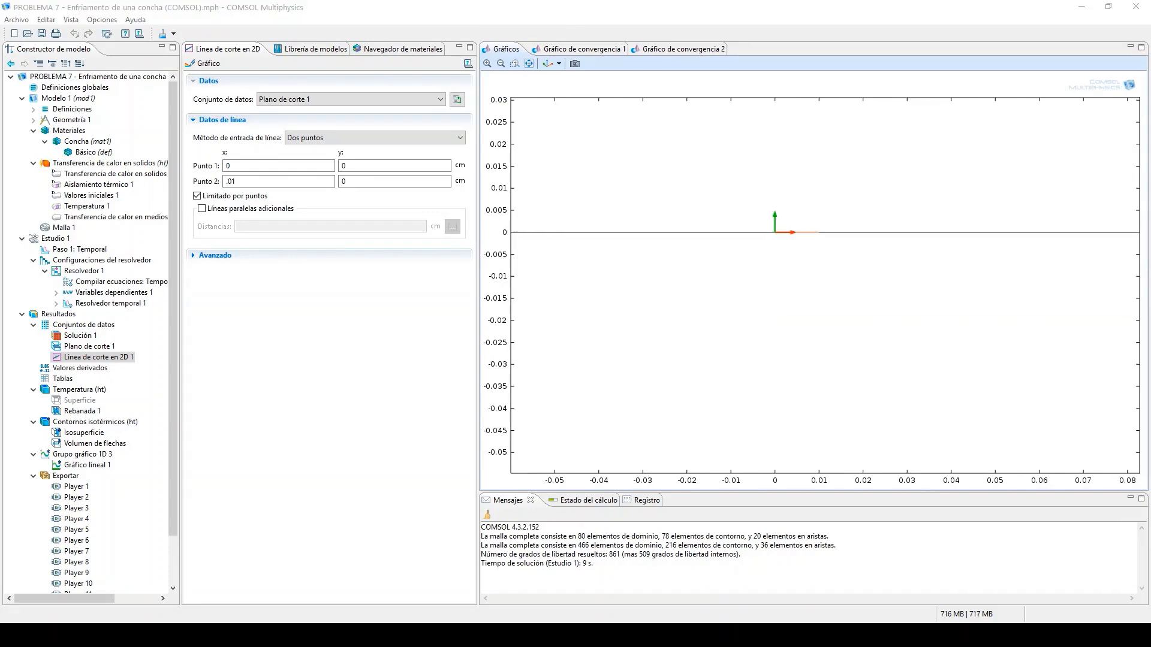
Plot Gráfico lineal 1 with Interpolado time selection, using times from 1600 to 2200 s in steps of 10.
{"action": "left_click", "coordinate": [79, 467]}
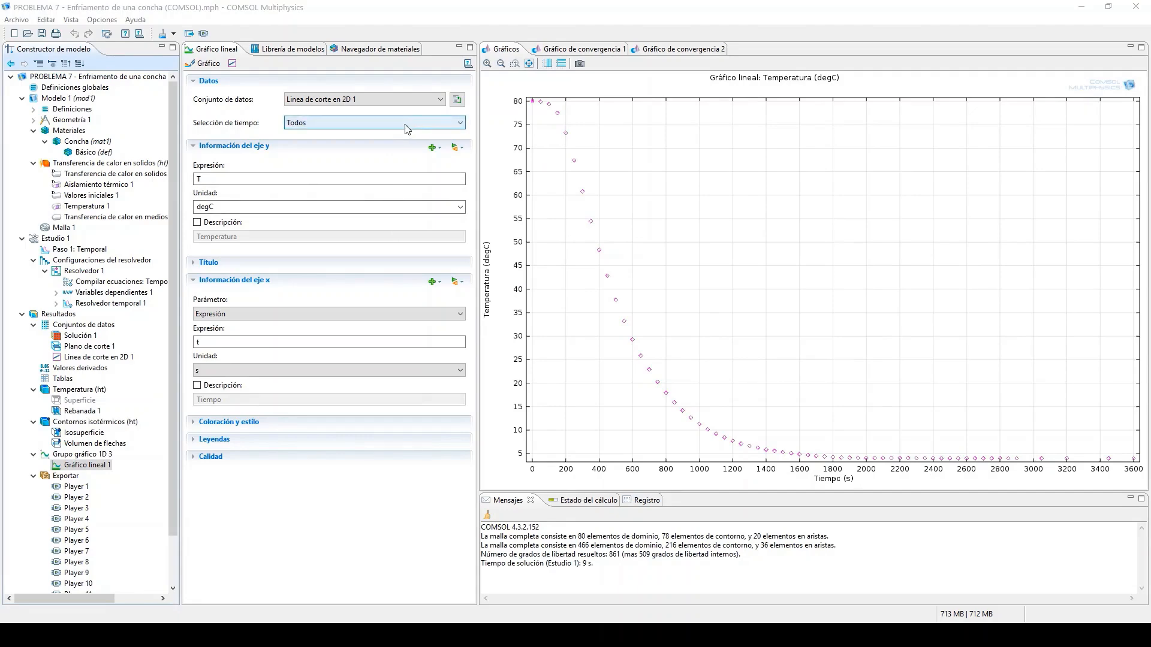
{"action": "left_click", "coordinate": [342, 130]}
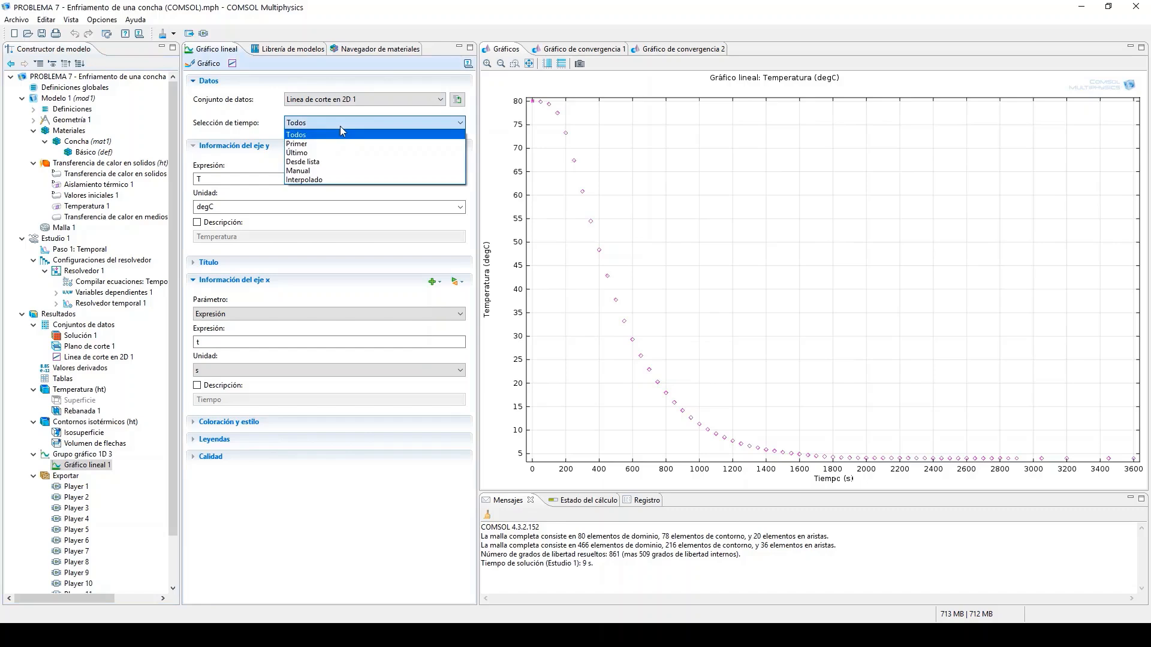
{"action": "left_click", "coordinate": [334, 180]}
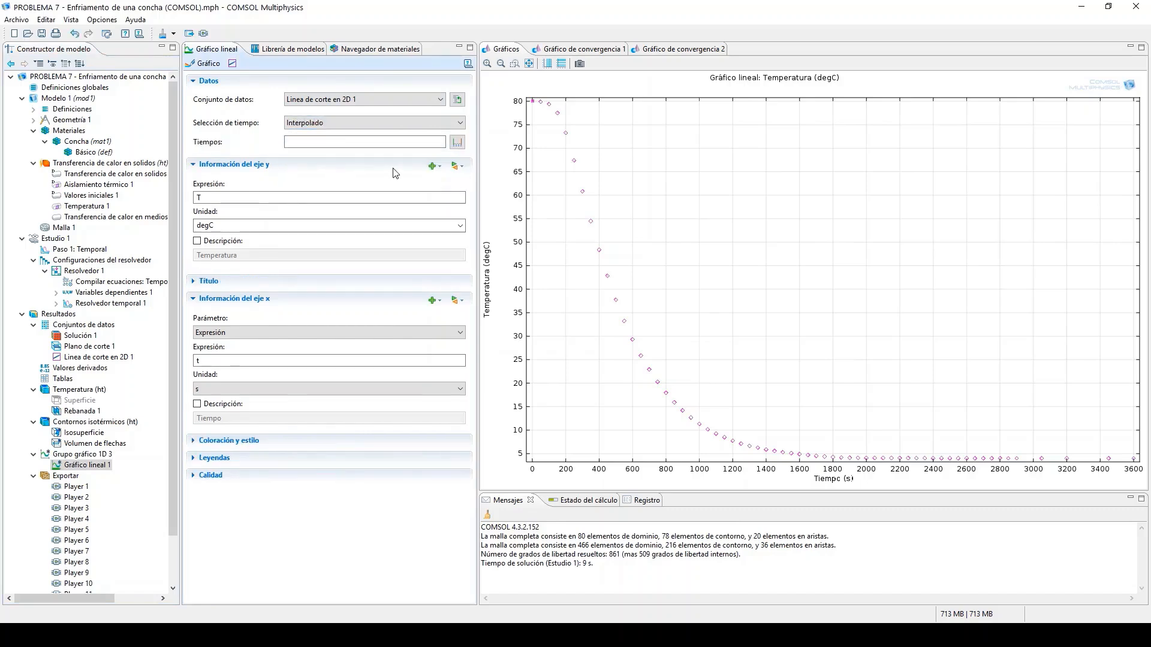
{"action": "left_click", "coordinate": [458, 143]}
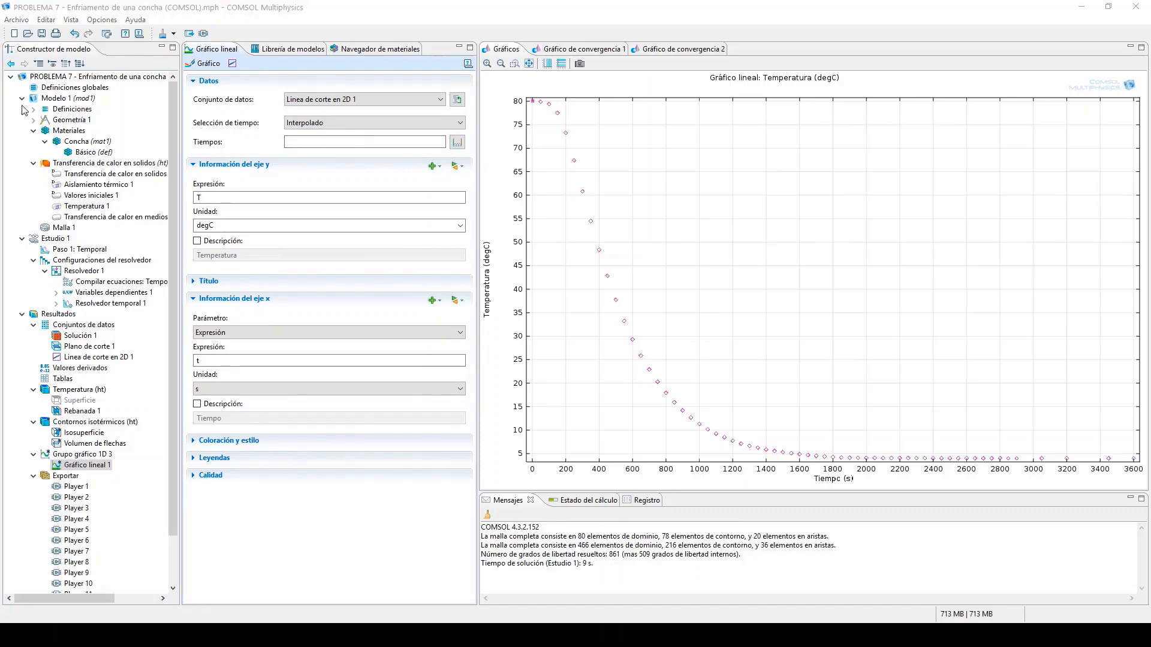
{"action": "left_click_drag", "start_coordinate": [193, 174], "coordinate": [542, 152]}
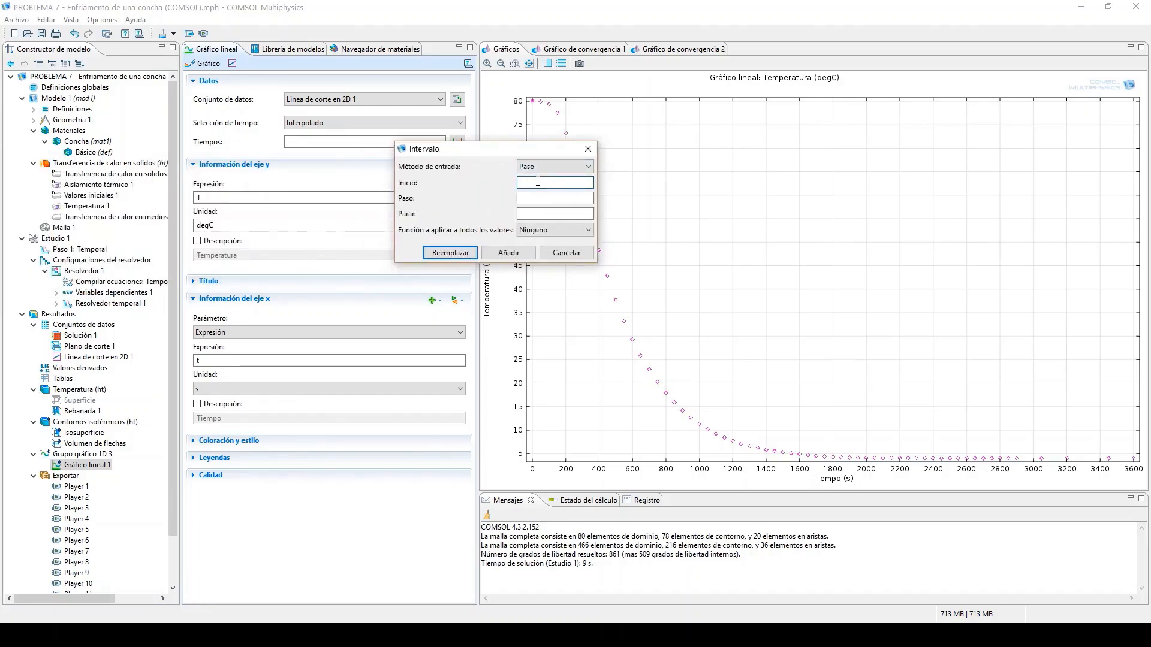
{"action": "type", "text": "1600"}
{"action": "left_click", "coordinate": [534, 215]}
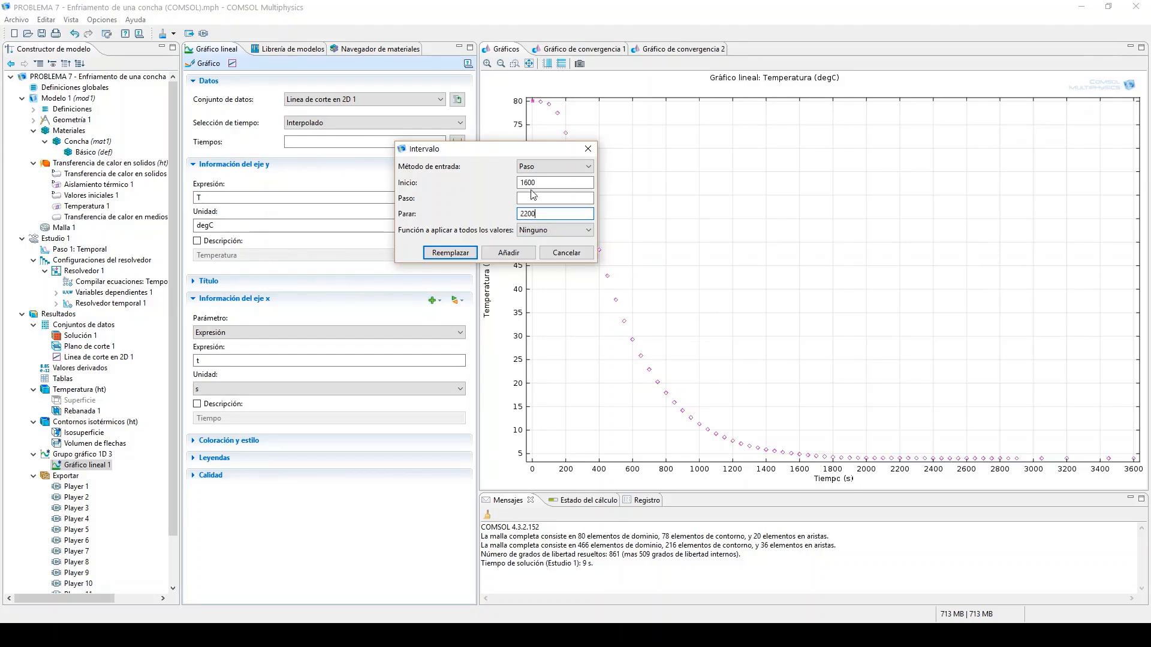
{"action": "left_click", "coordinate": [529, 200]}
{"action": "left_click", "coordinate": [462, 253]}
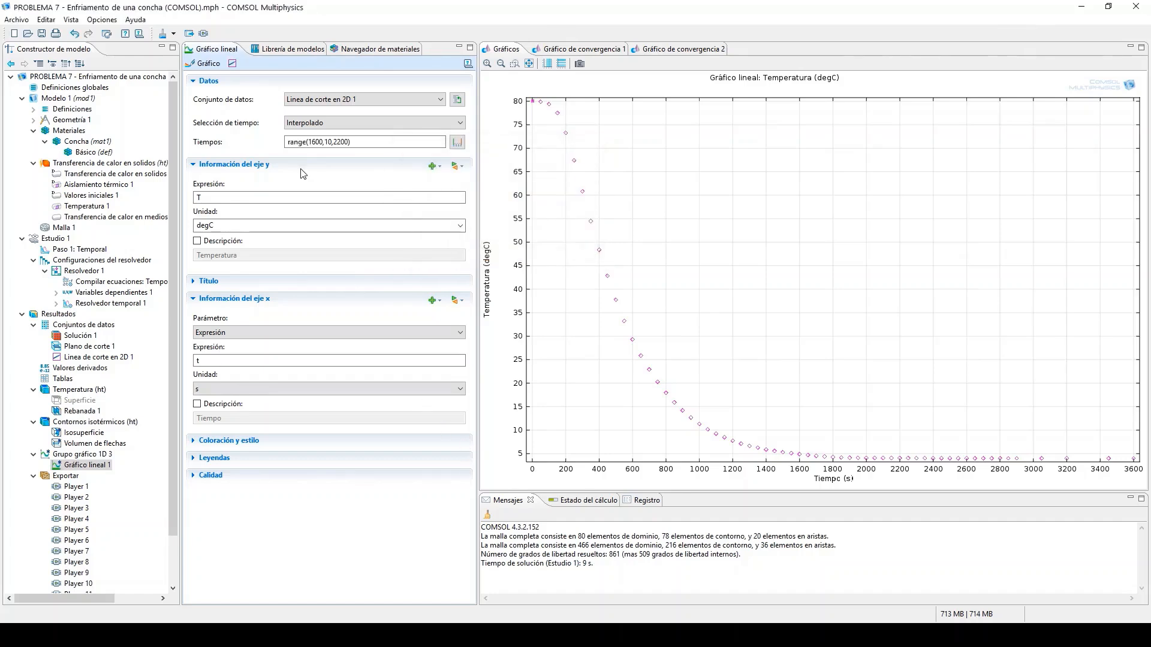
{"action": "left_click", "coordinate": [203, 66]}
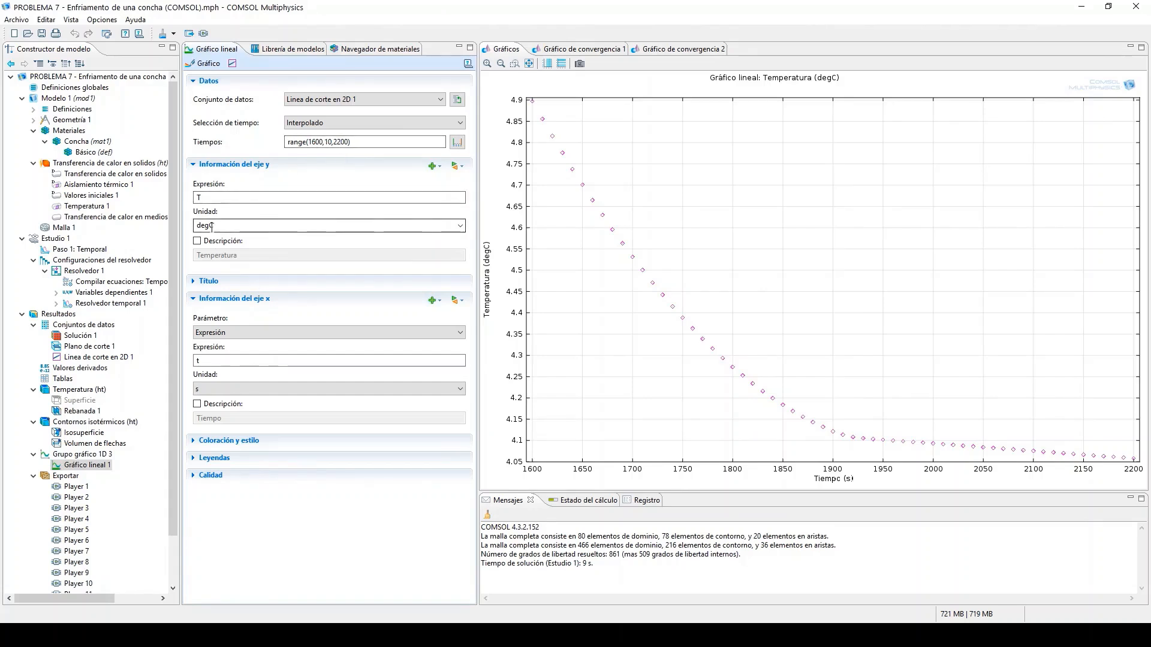
Check the available temperature units, then extend the line graph's end time to 2800 s and replot it.
{"action": "left_click", "coordinate": [460, 226]}
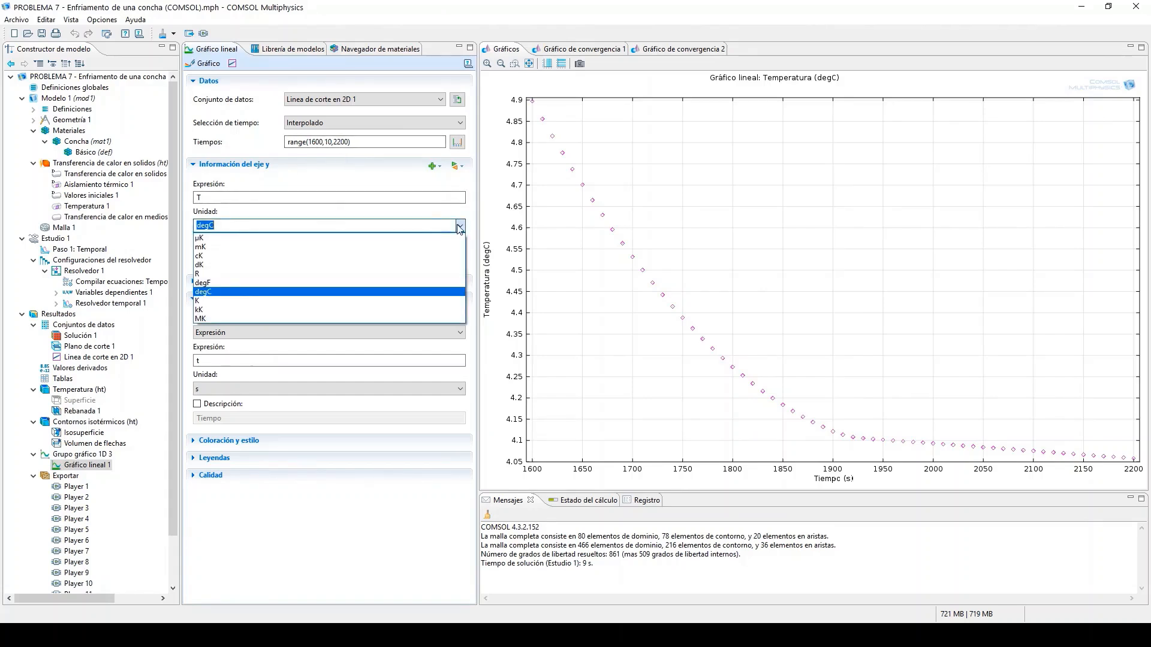
{"action": "left_click", "coordinate": [423, 223]}
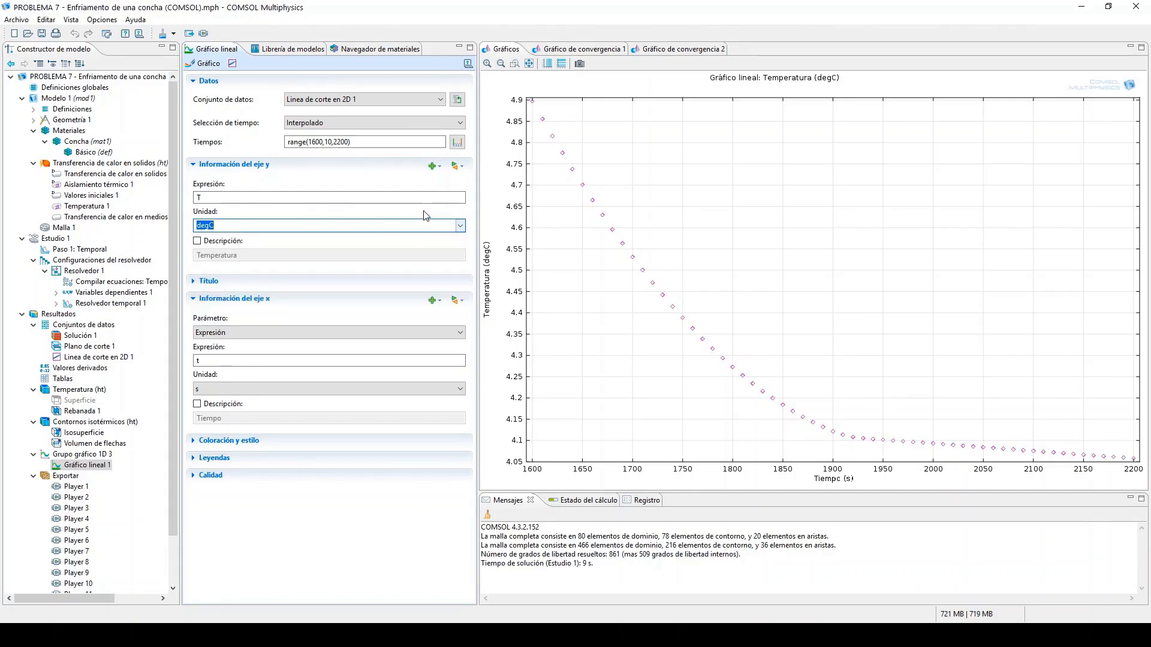
{"action": "left_click", "coordinate": [339, 141]}
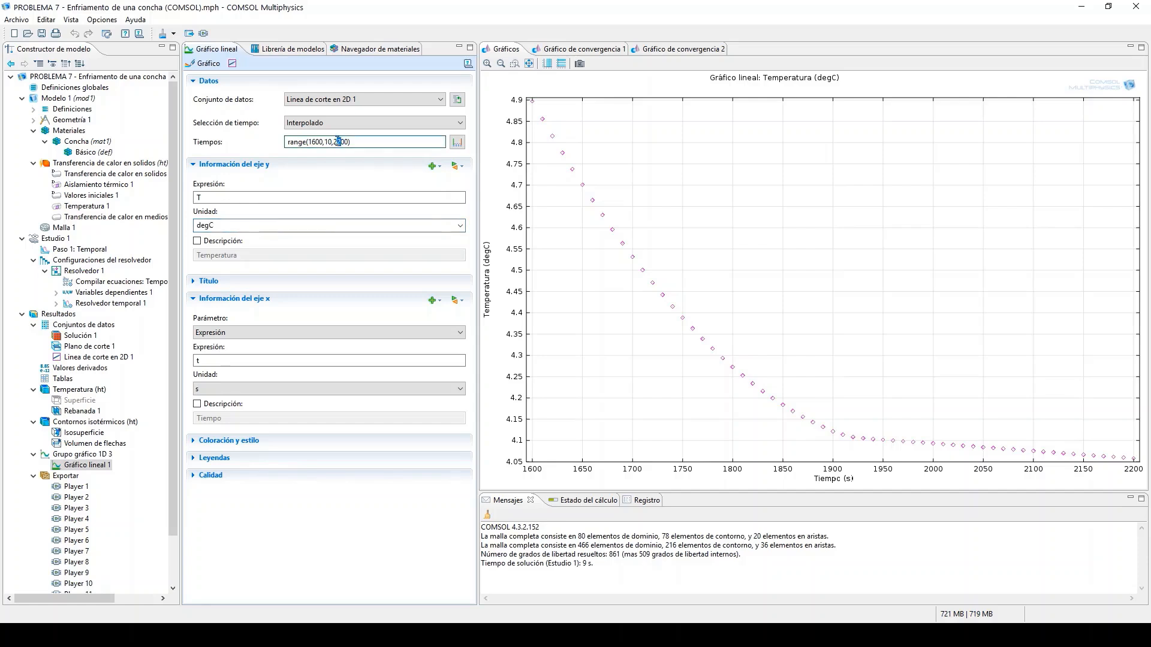
{"action": "type", "text": "8"}
{"action": "left_click", "coordinate": [205, 63]}
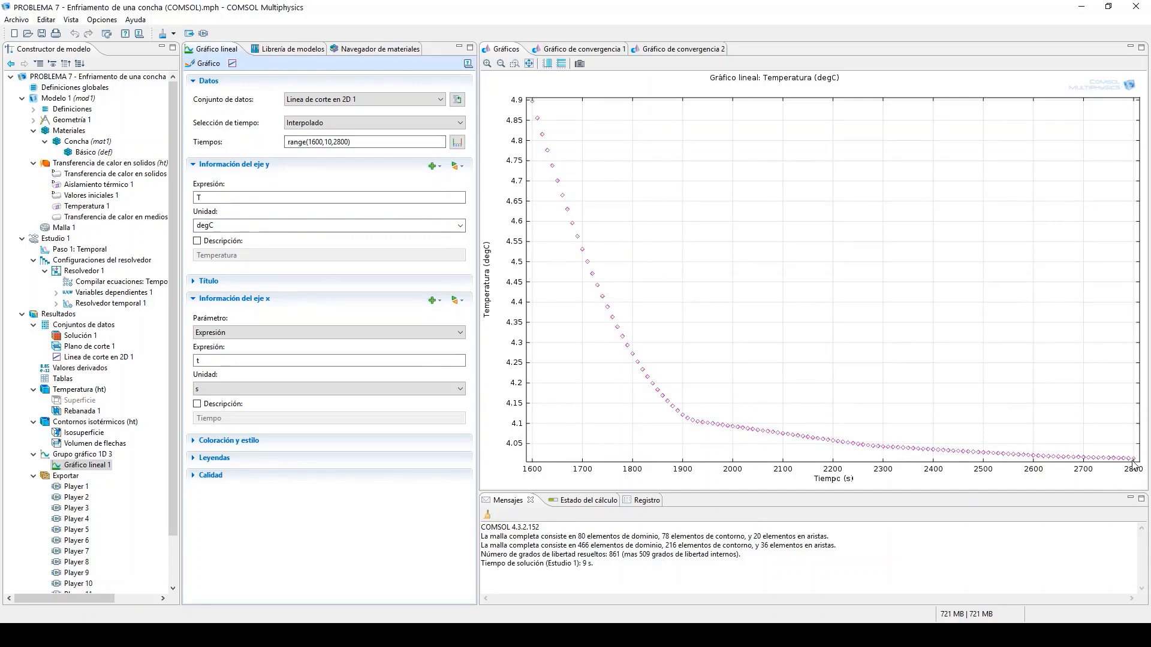
Set the line graph's times to range(2500,10,3100) and replot the temperature curve.
{"action": "left_click", "coordinate": [342, 142]}
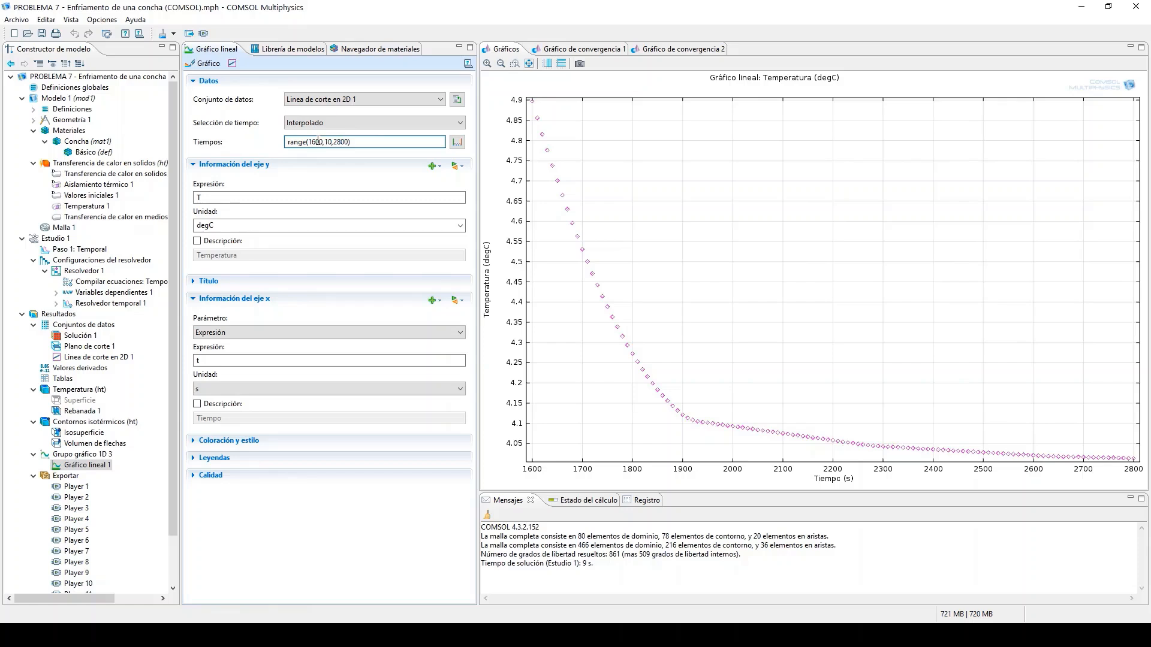
{"action": "left_click_drag", "start_coordinate": [315, 141], "coordinate": [307, 142]}
{"action": "type", "text": "250"}
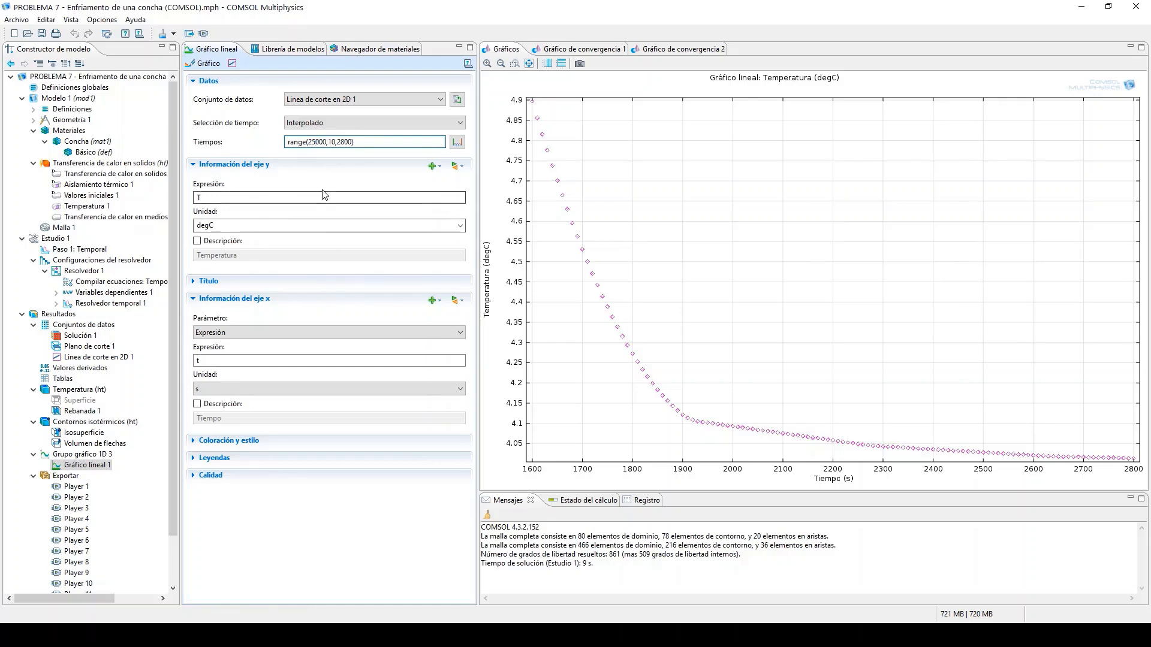
{"action": "key", "text": "BackSpace"}
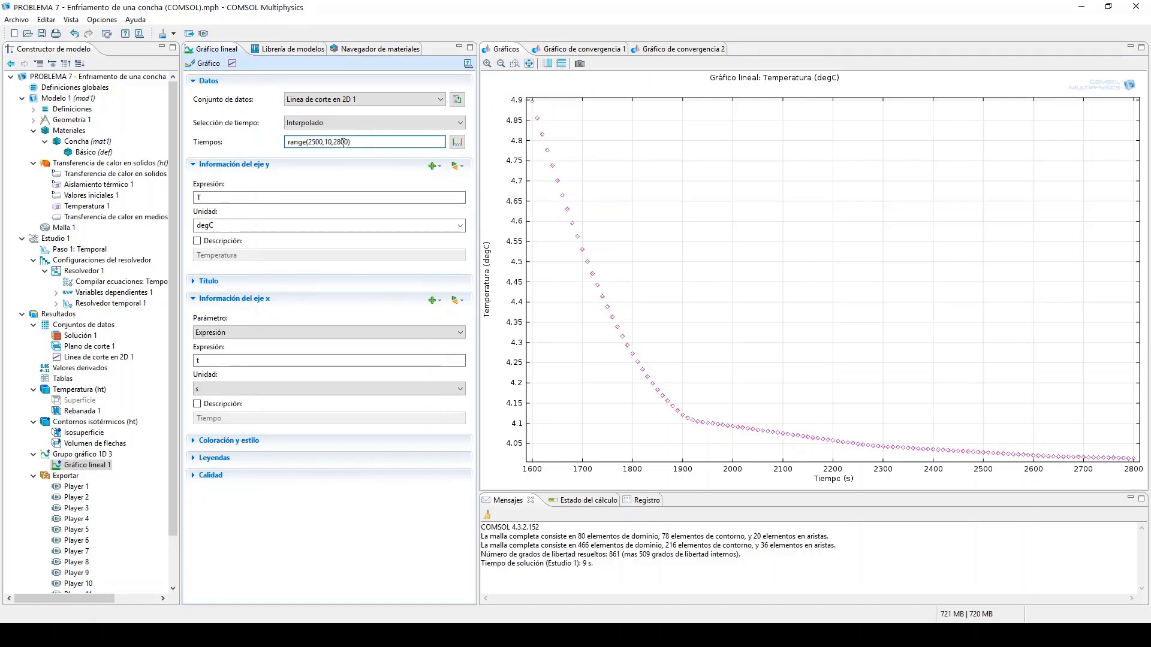
{"action": "left_click", "coordinate": [341, 143]}
{"action": "key", "text": "BackSpace"}
{"action": "key", "text": "BackSpace"}
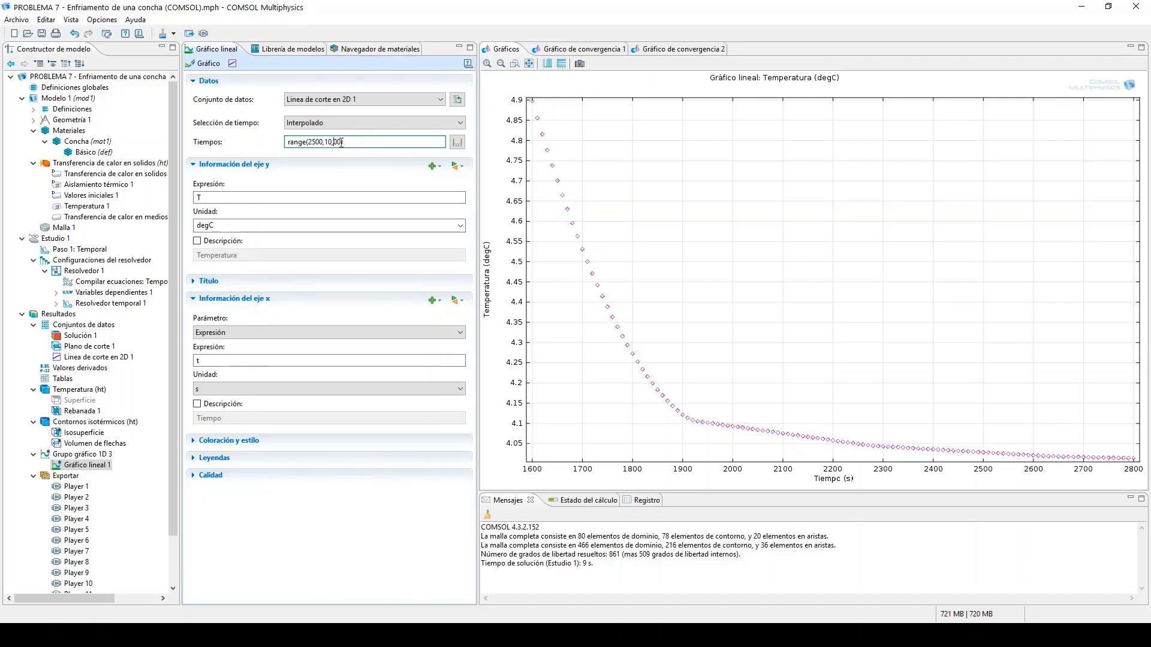
{"action": "type", "text": "31"}
{"action": "left_click", "coordinate": [210, 65]}
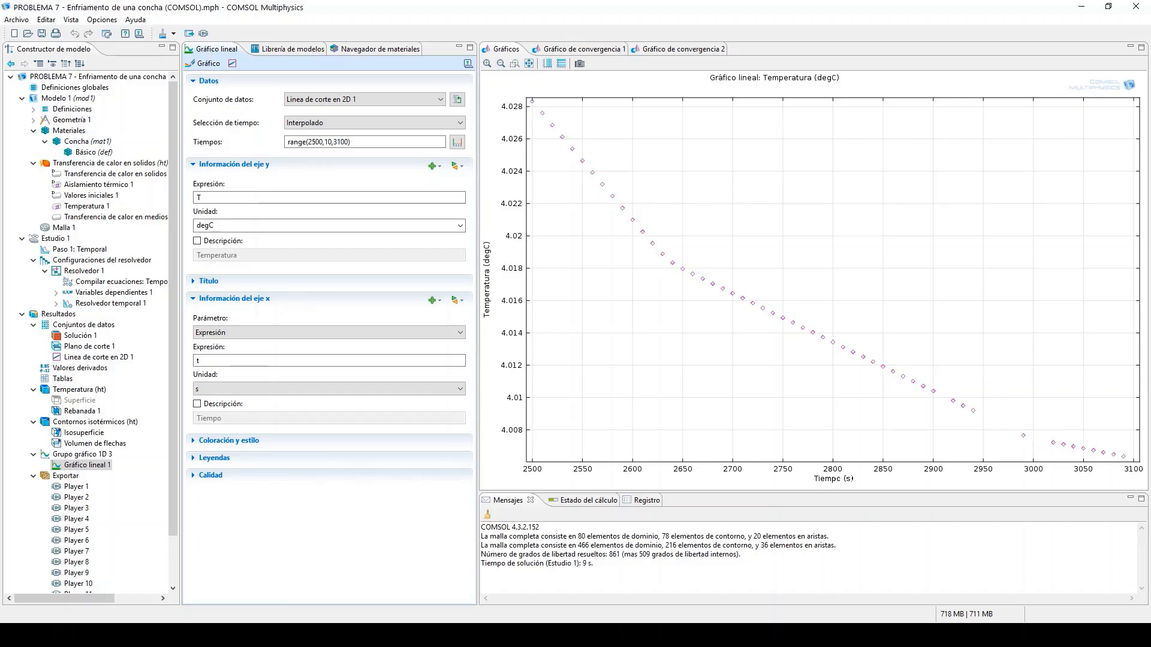
Extend the end of the line graph's time range to 3600 s and replot it.
{"action": "left_click", "coordinate": [342, 142]}
{"action": "key", "text": "BackSpace"}
{"action": "type", "text": "6"}
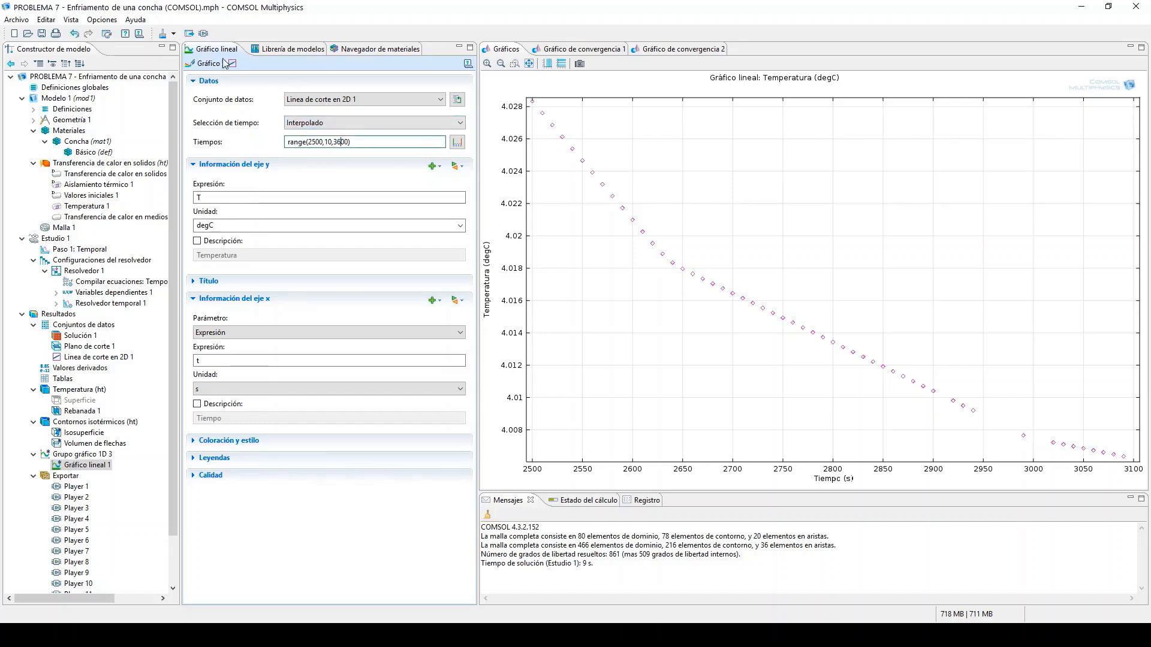
{"action": "left_click", "coordinate": [210, 64]}
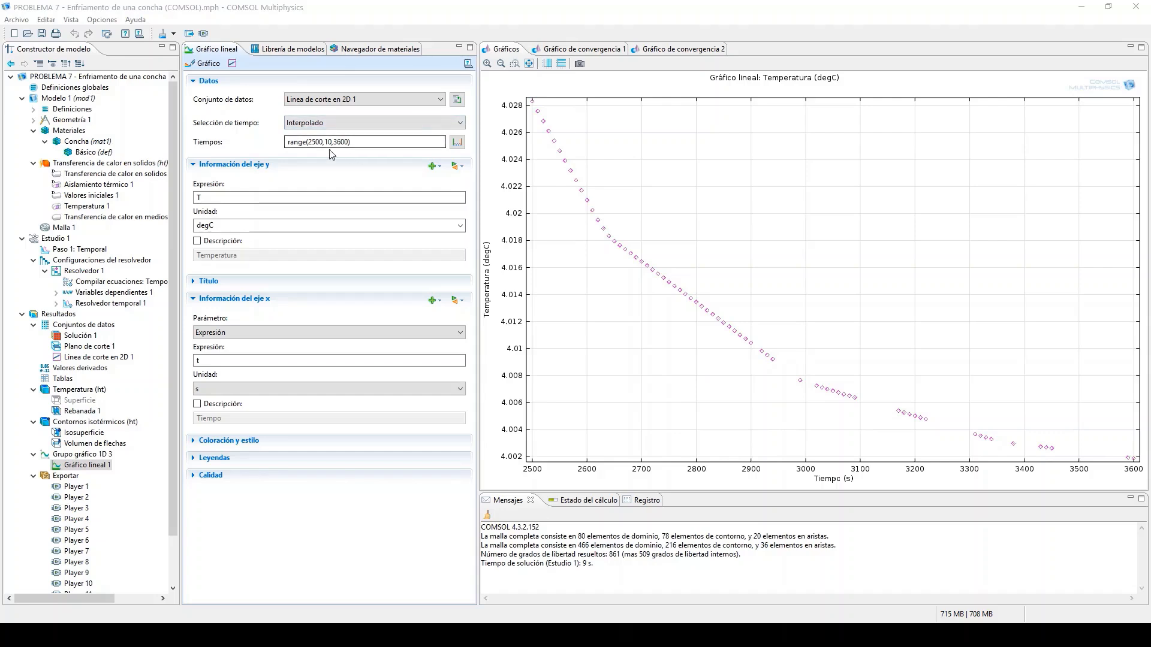
Set the start of the line graph's time range to 1600 s and replot the curve.
{"action": "left_click_drag", "start_coordinate": [316, 142], "coordinate": [310, 143]}
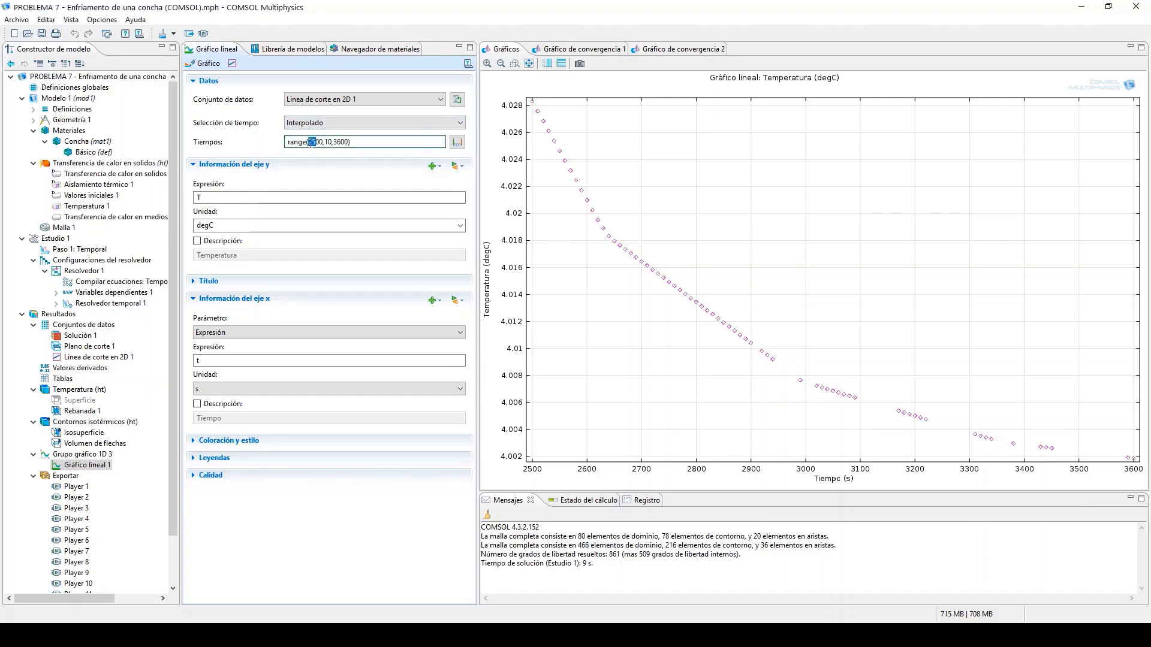
{"action": "type", "text": "160"}
{"action": "key", "text": "BackSpace"}
{"action": "left_click", "coordinate": [204, 65]}
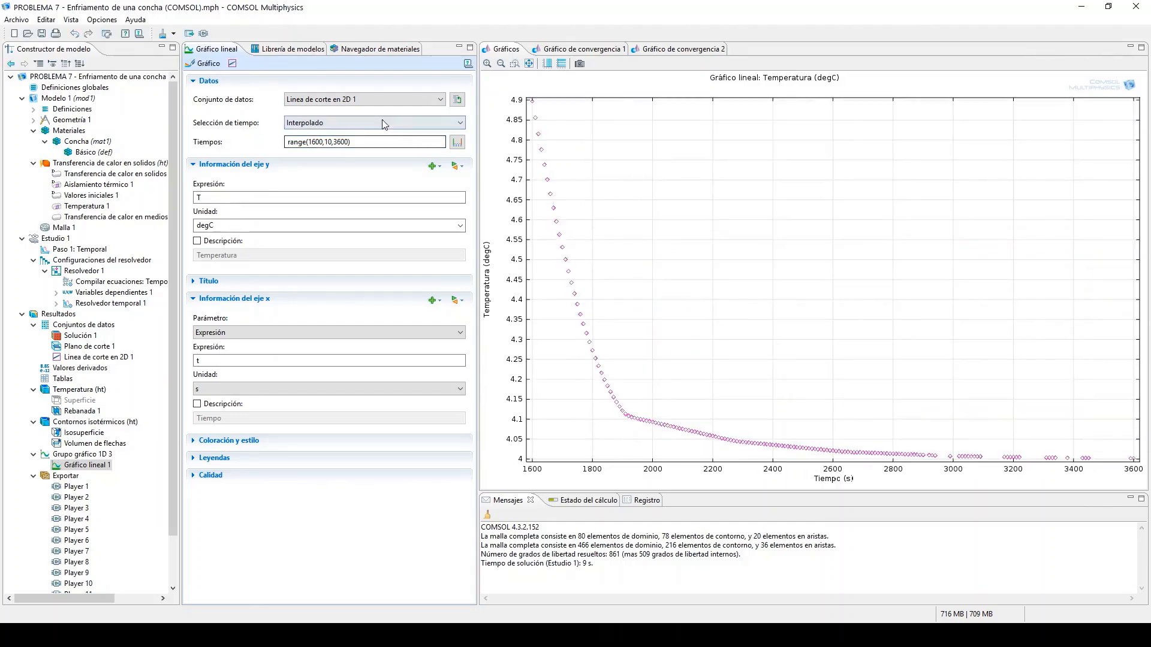
Narrow the line graph's times to range(1800,10,2000) and replot the temperature curve.
{"action": "left_click", "coordinate": [317, 141]}
{"action": "key", "text": "BackSpace"}
{"action": "type", "text": "8"}
{"action": "left_click", "coordinate": [334, 142]}
{"action": "key", "text": "BackSpace"}
{"action": "key", "text": "Delete"}
{"action": "type", "text": "20"}
{"action": "left_click", "coordinate": [207, 66]}
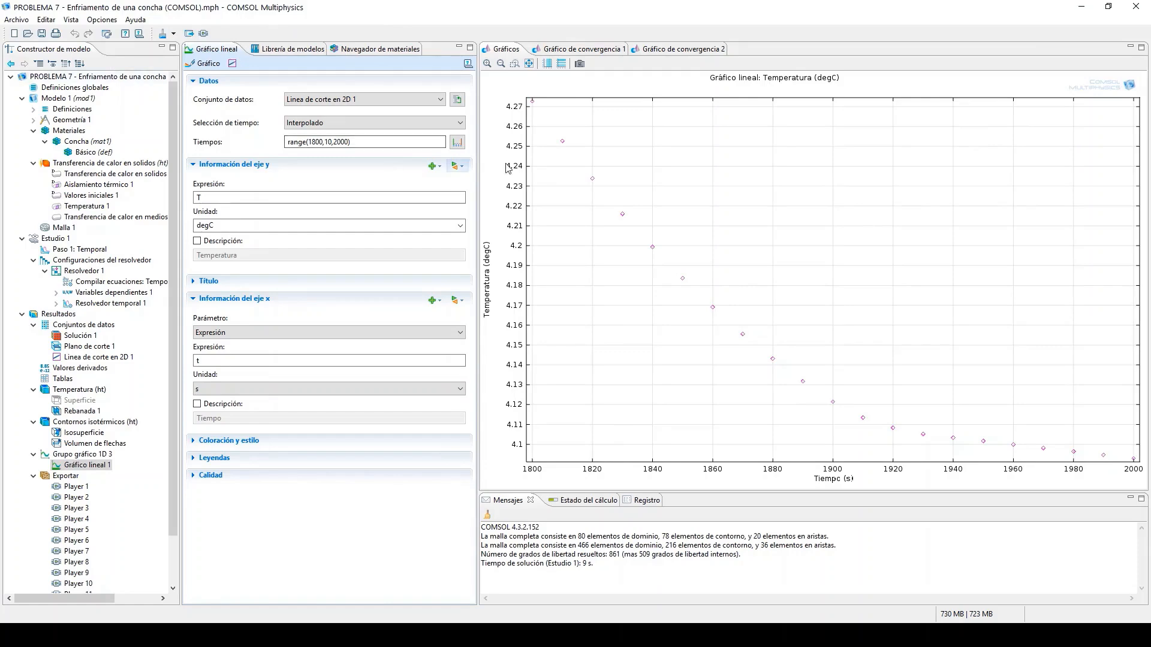
Set the line graph's start time to 1000 s and replot the curve.
{"action": "left_click", "coordinate": [314, 142]}
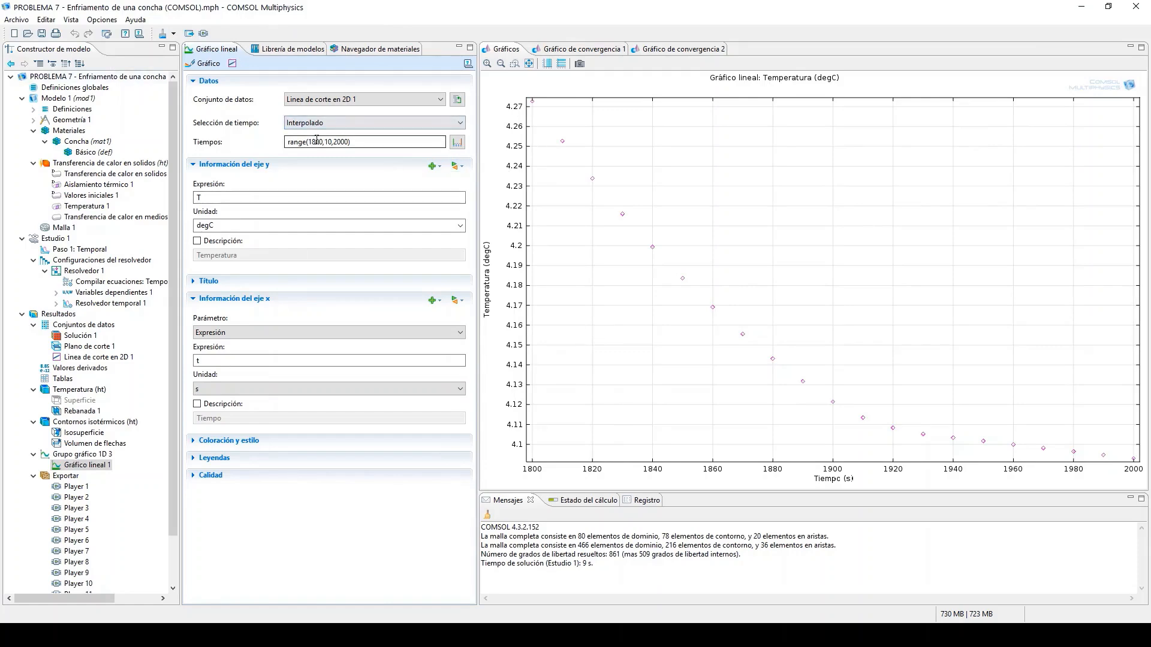
{"action": "key", "text": "BackSpace"}
{"action": "type", "text": "0"}
{"action": "left_click", "coordinate": [204, 63]}
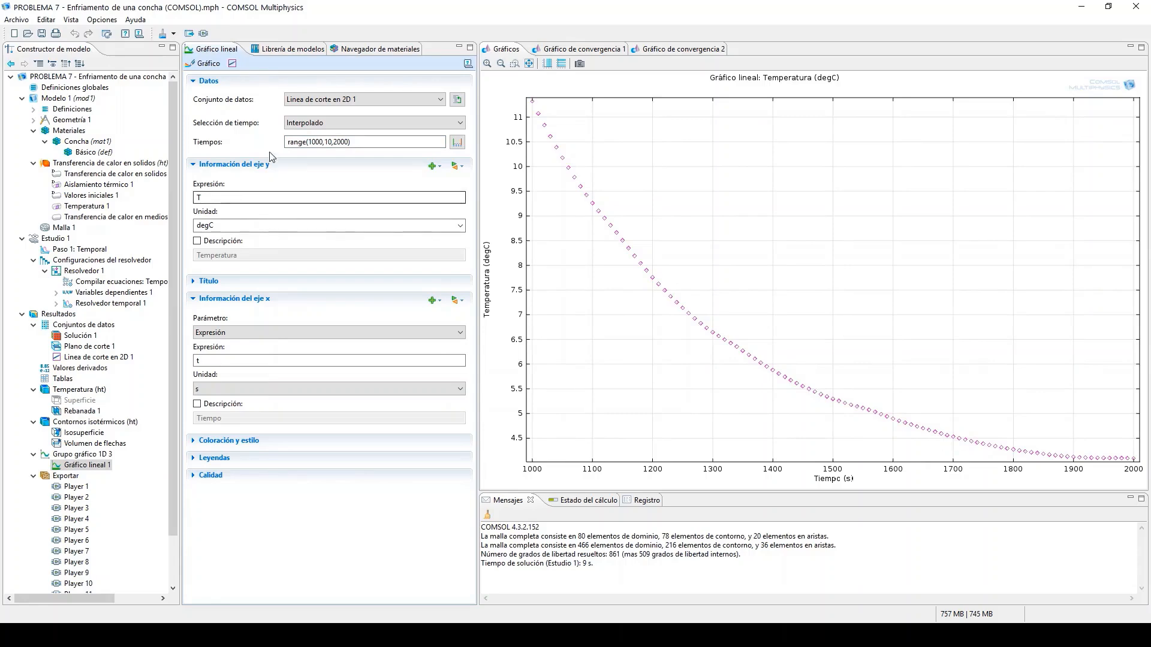
Set the line graph's times to range(1600,10,1800) and replot the temperature curve.
{"action": "left_click", "coordinate": [312, 143]}
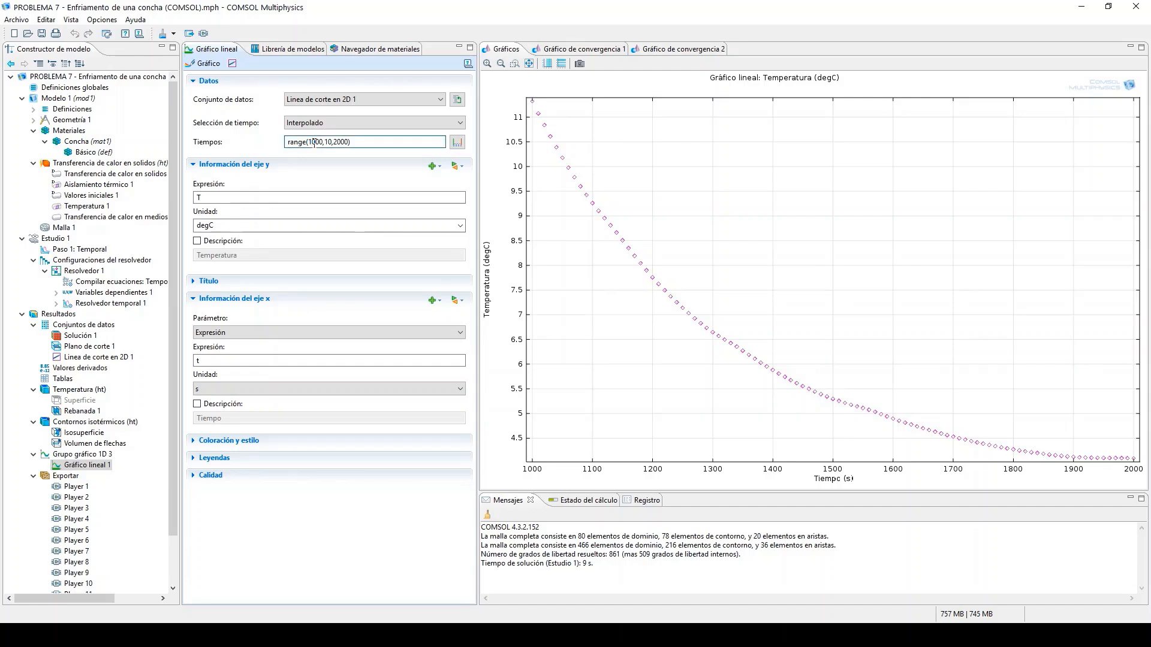
{"action": "key", "text": "Delete"}
{"action": "type", "text": "6"}
{"action": "left_click", "coordinate": [340, 144]}
{"action": "key", "text": "BackSpace"}
{"action": "key", "text": "BackSpace"}
{"action": "type", "text": "18"}
{"action": "left_click", "coordinate": [216, 65]}
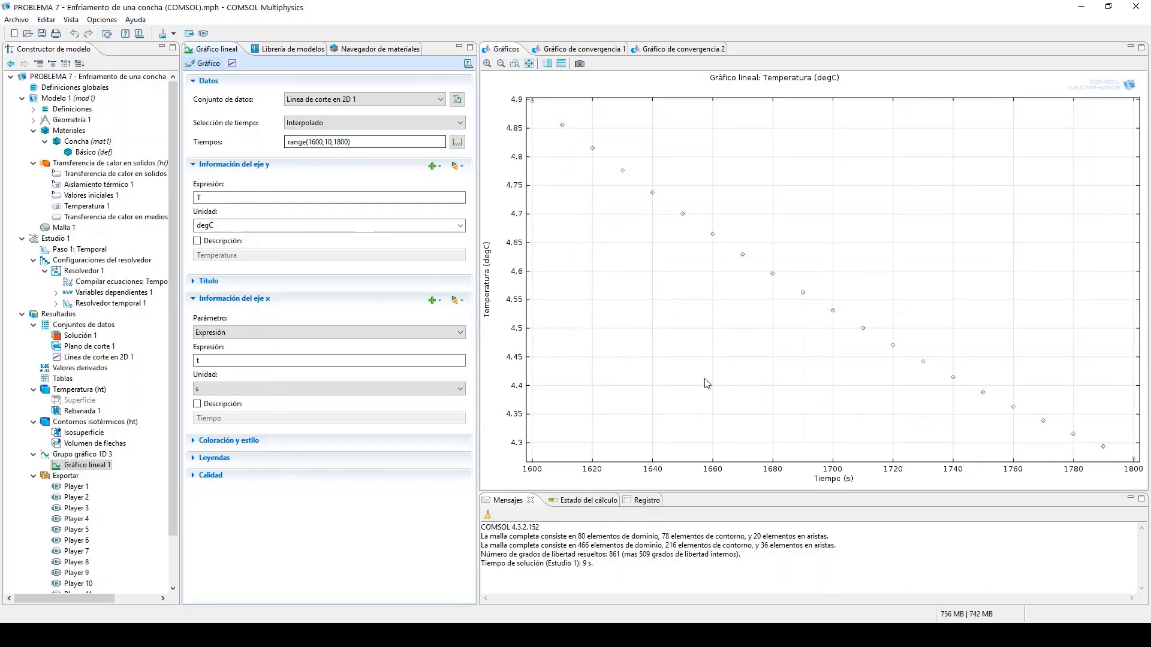